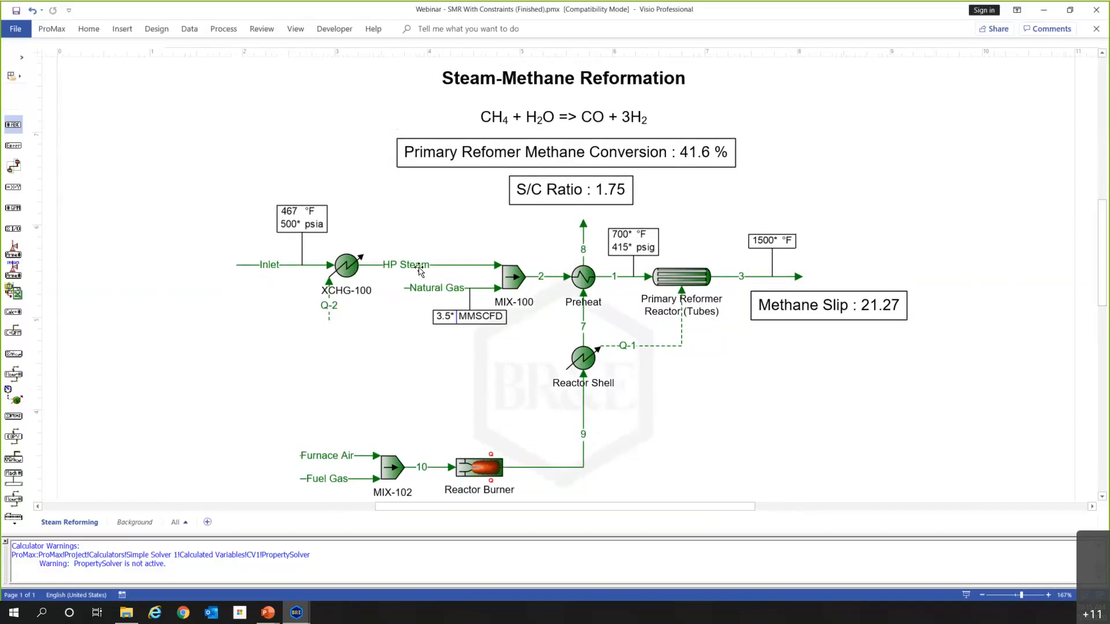
- Inspect the Steam to Carbon Ratio specifier that sets the Inlet stream's molar flow, then close the Project Viewer
mouse_move(419, 270)
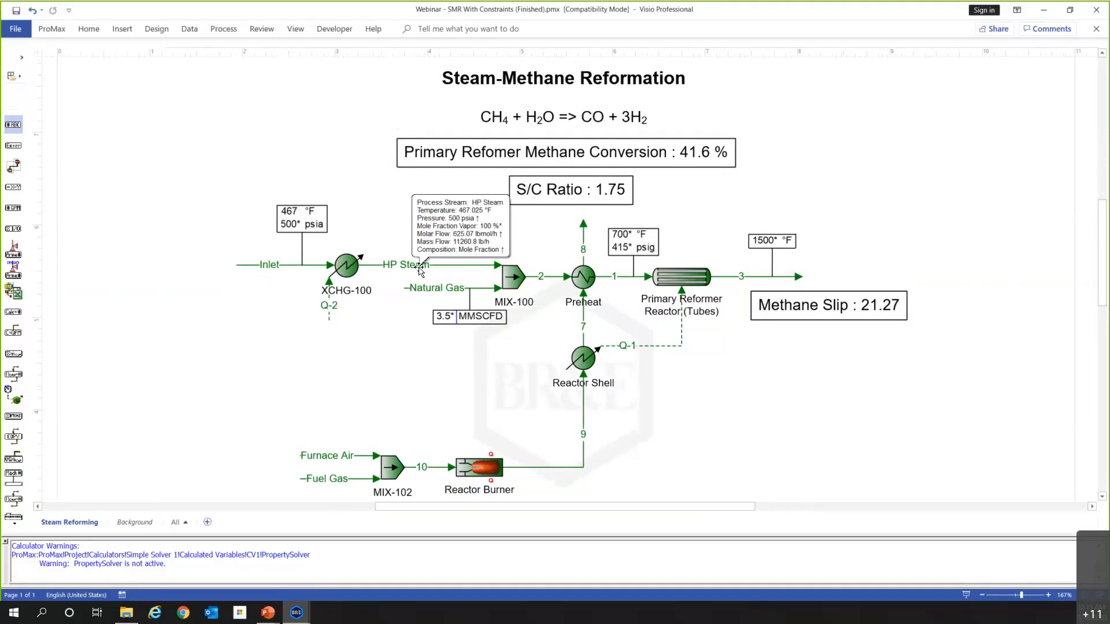
double_click(257, 266)
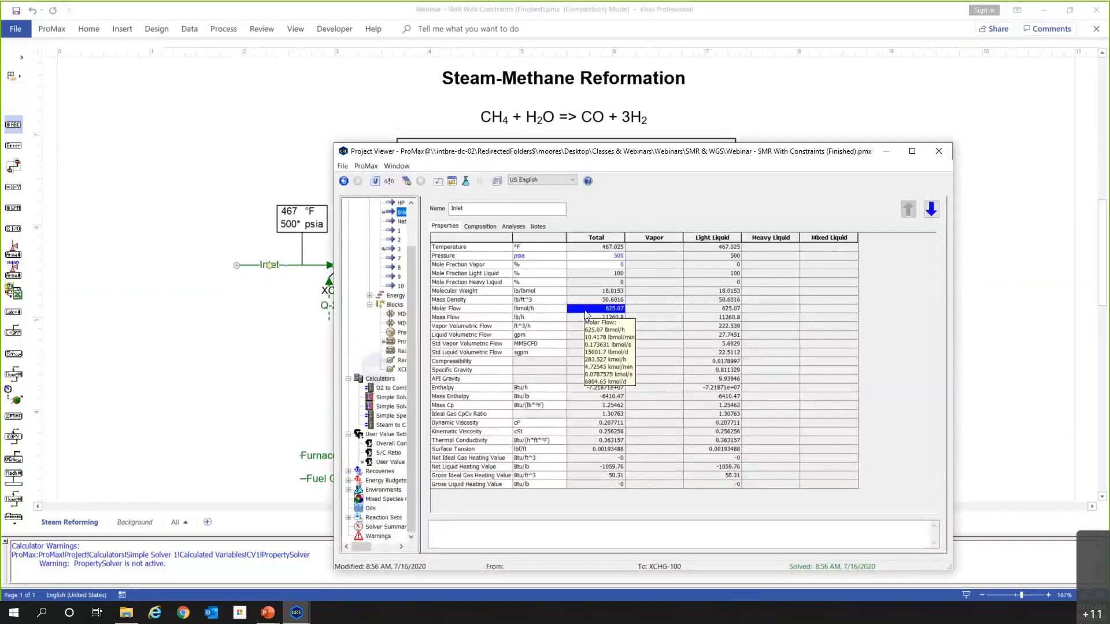
double_click(585, 312)
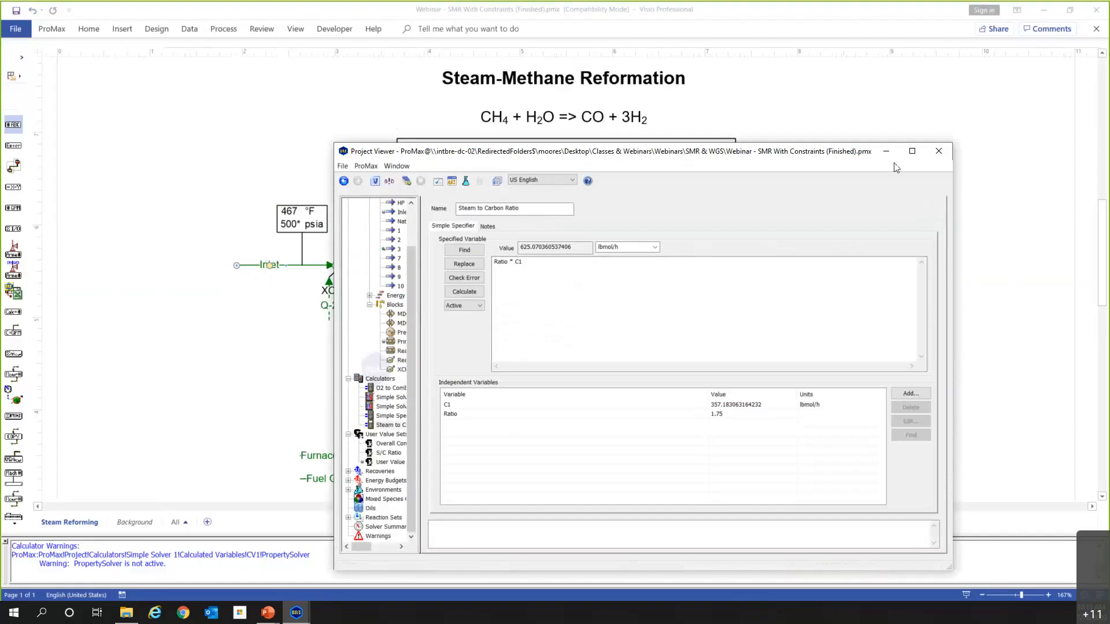
left_click(939, 151)
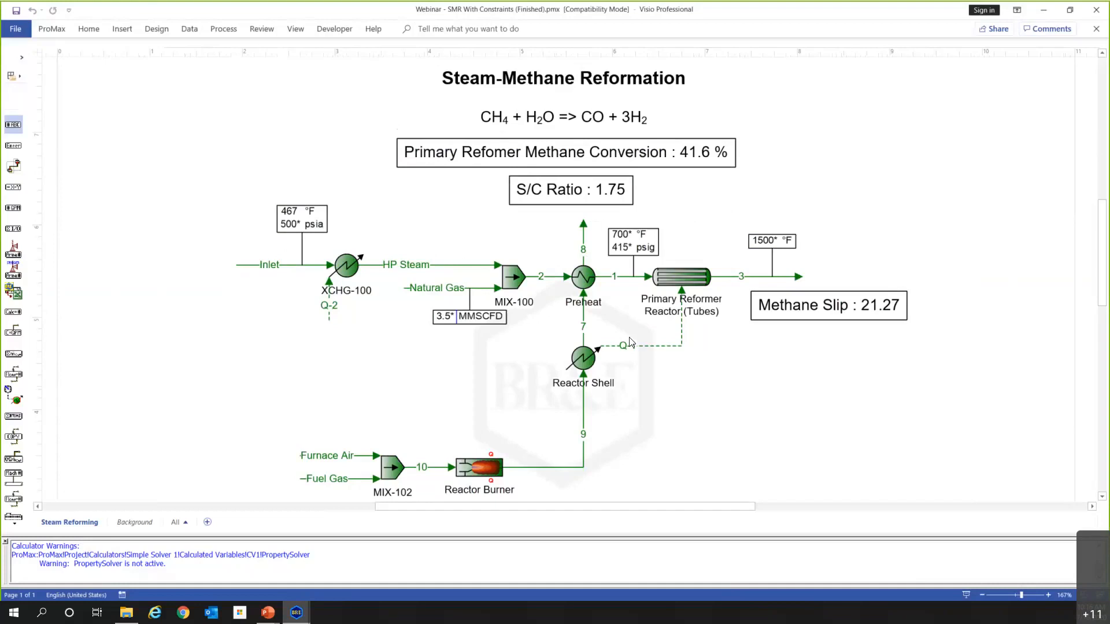
- Open the Primary Reformer Reactor (Tubes) block and review its process data specifications
left_click(860, 315)
left_click(848, 356)
left_click(682, 277)
left_click(753, 380)
double_click(671, 271)
left_click(448, 227)
left_click(485, 229)
left_click(509, 243)
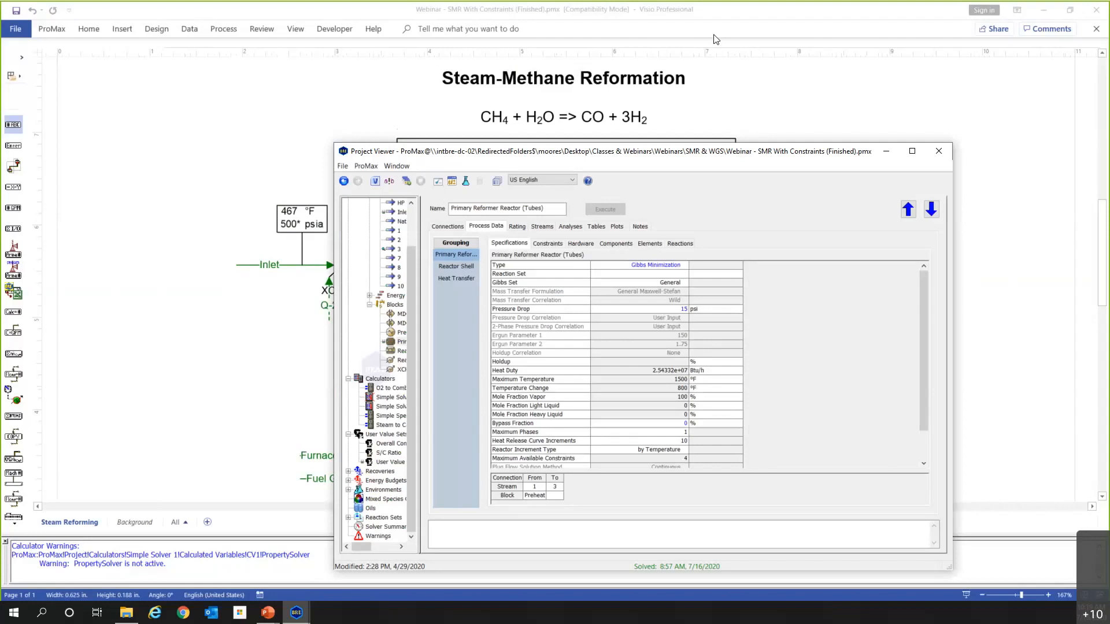
left_click_drag(727, 89, 726, 87)
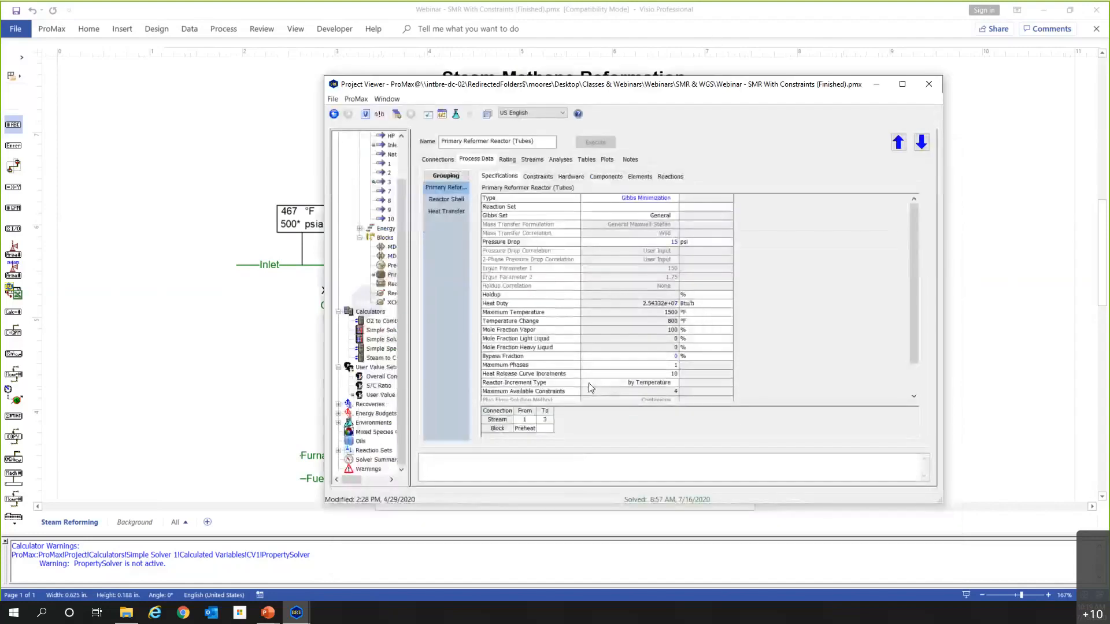
- Switch to the Book2 workbook in Excel and examine the ratio and mol out pairs in the Plant Data table
mouse_move(297, 612)
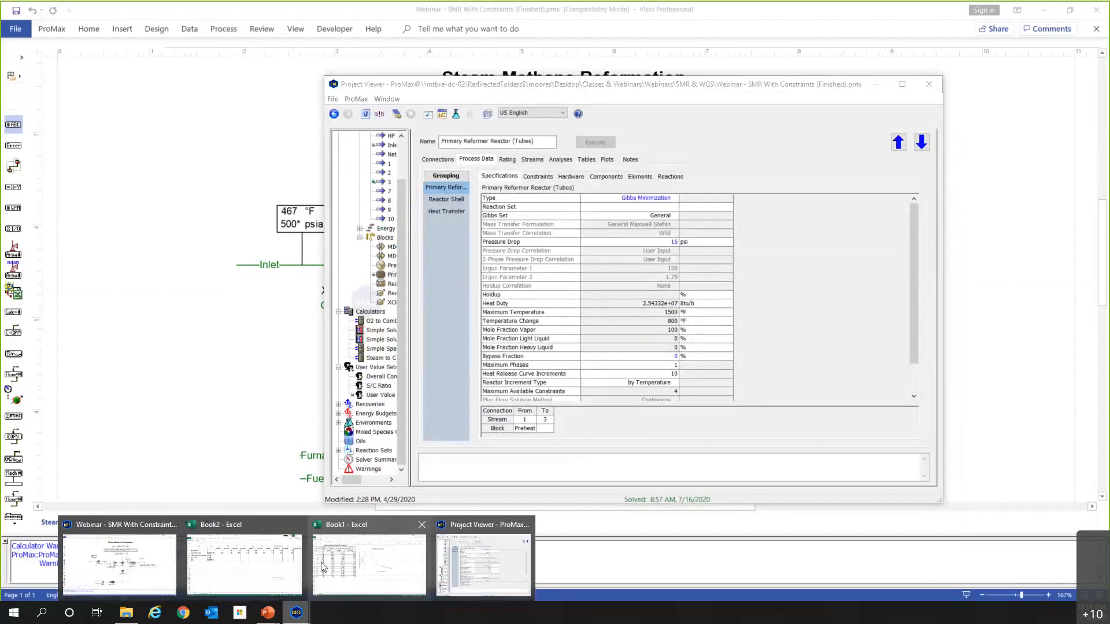
left_click(244, 564)
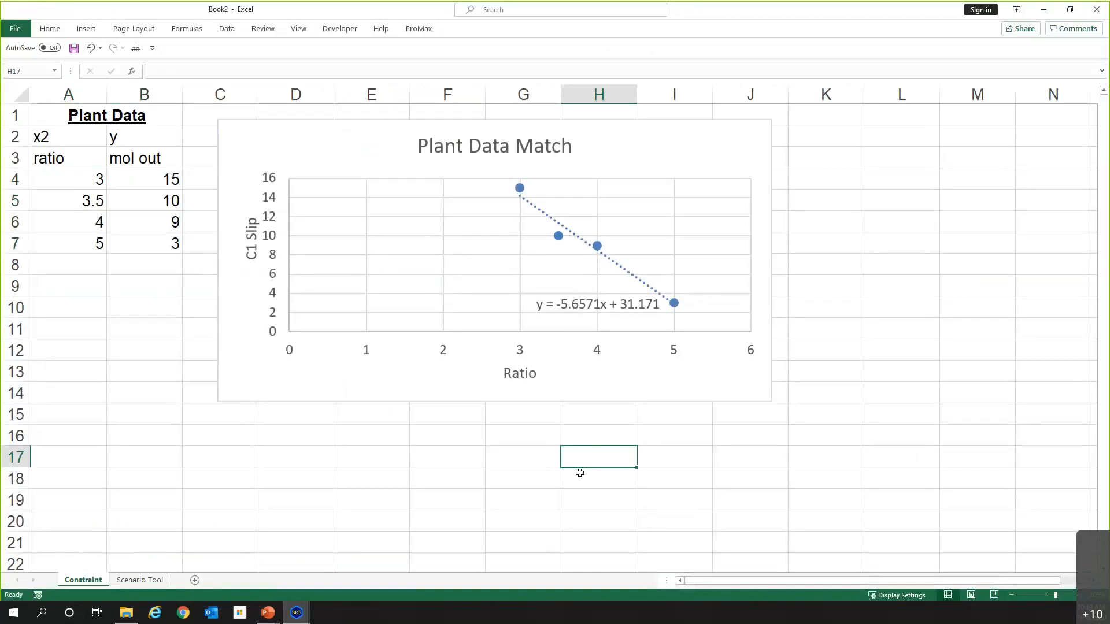
left_click_drag(87, 147, 136, 240)
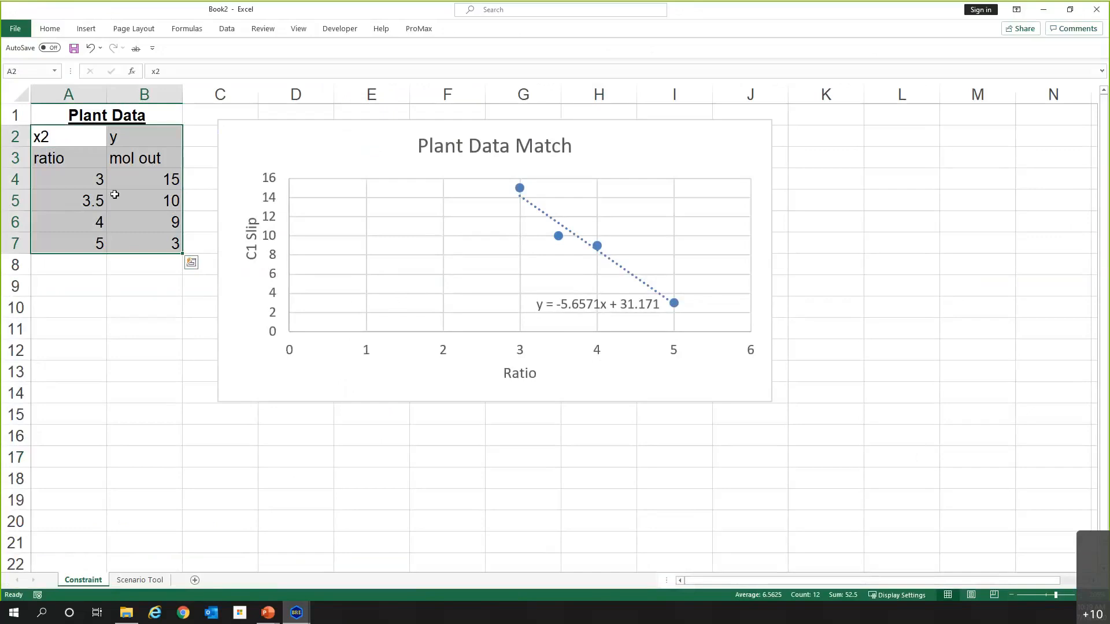
left_click(91, 178)
left_click_drag(90, 179, 75, 242)
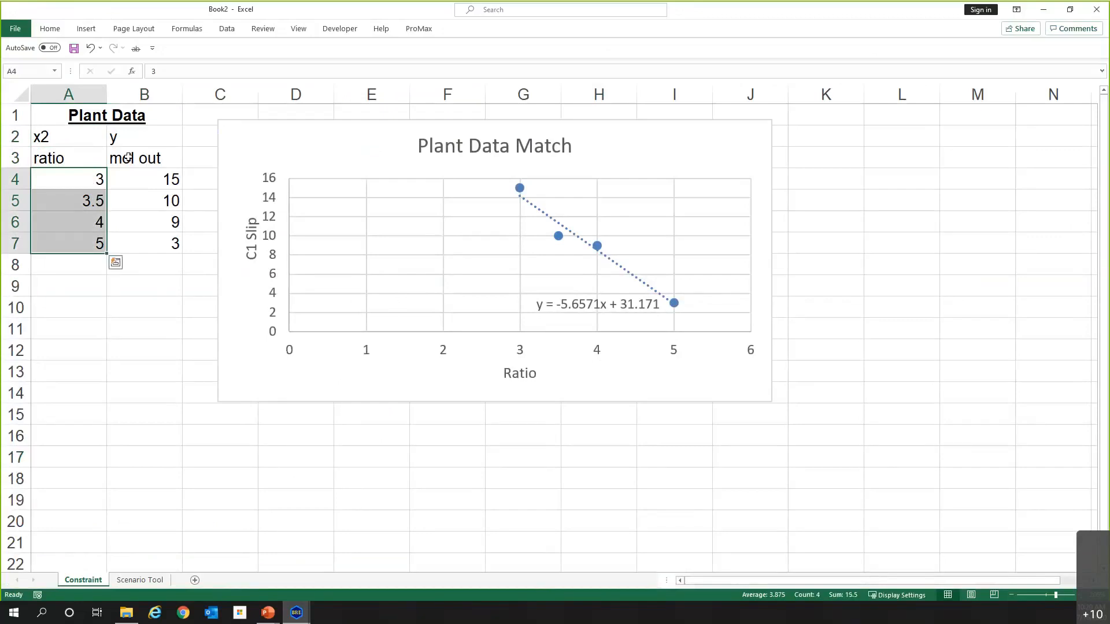
left_click(94, 175)
left_click(182, 177)
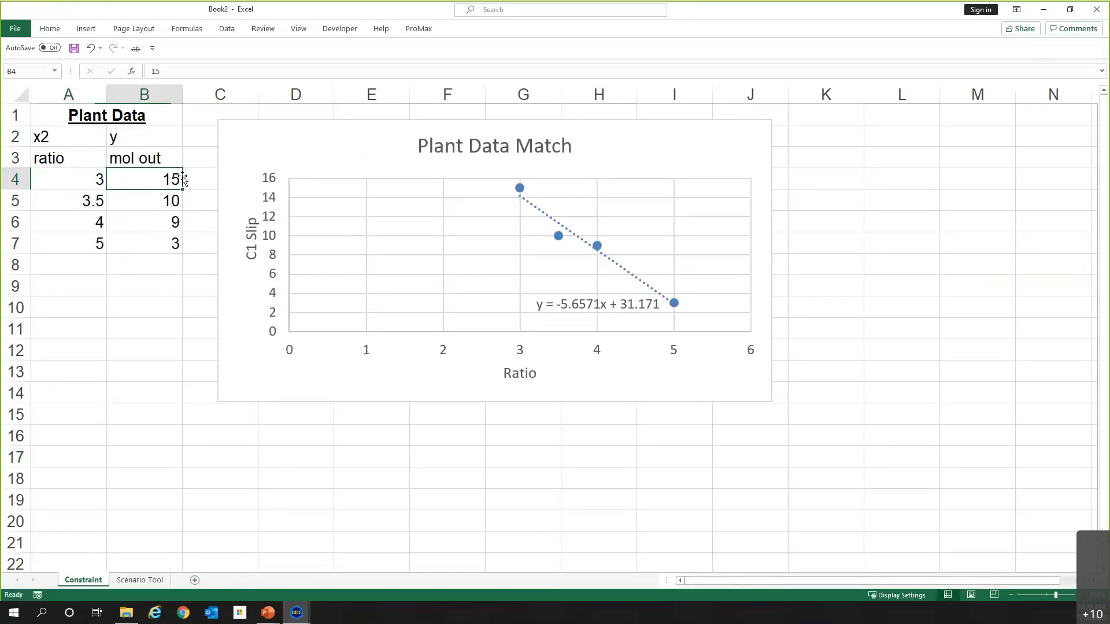
left_click(68, 206)
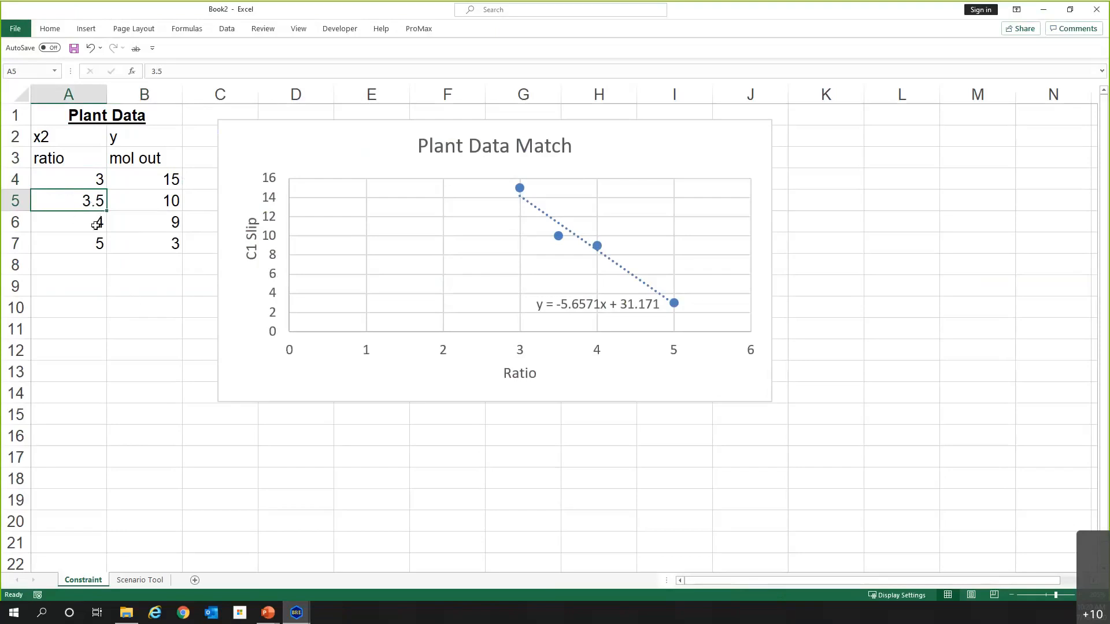
left_click(142, 208)
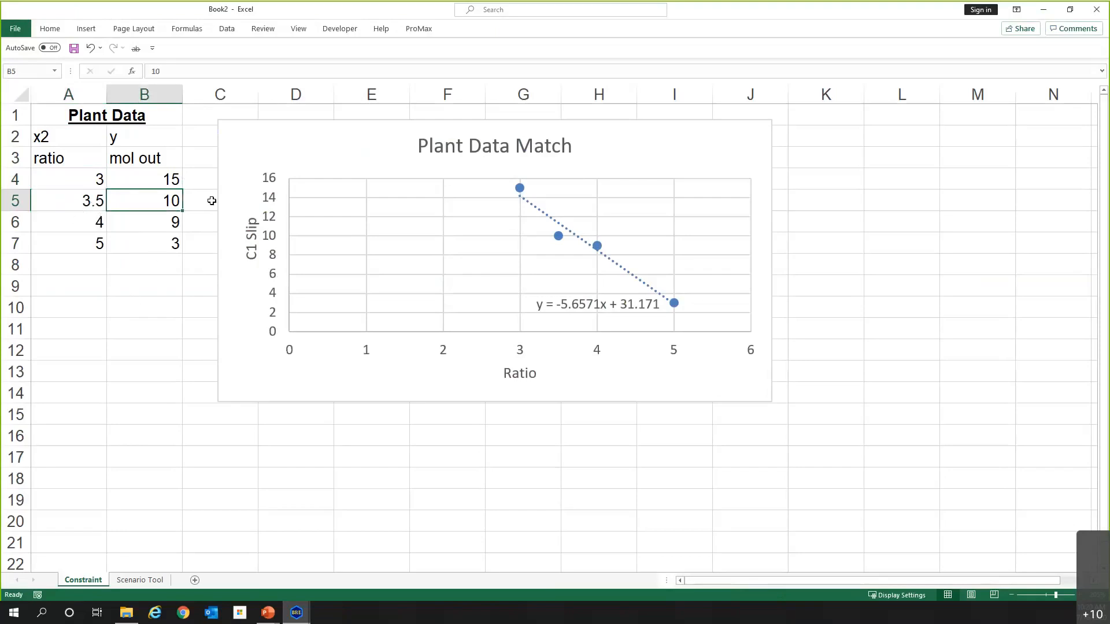
left_click(155, 284)
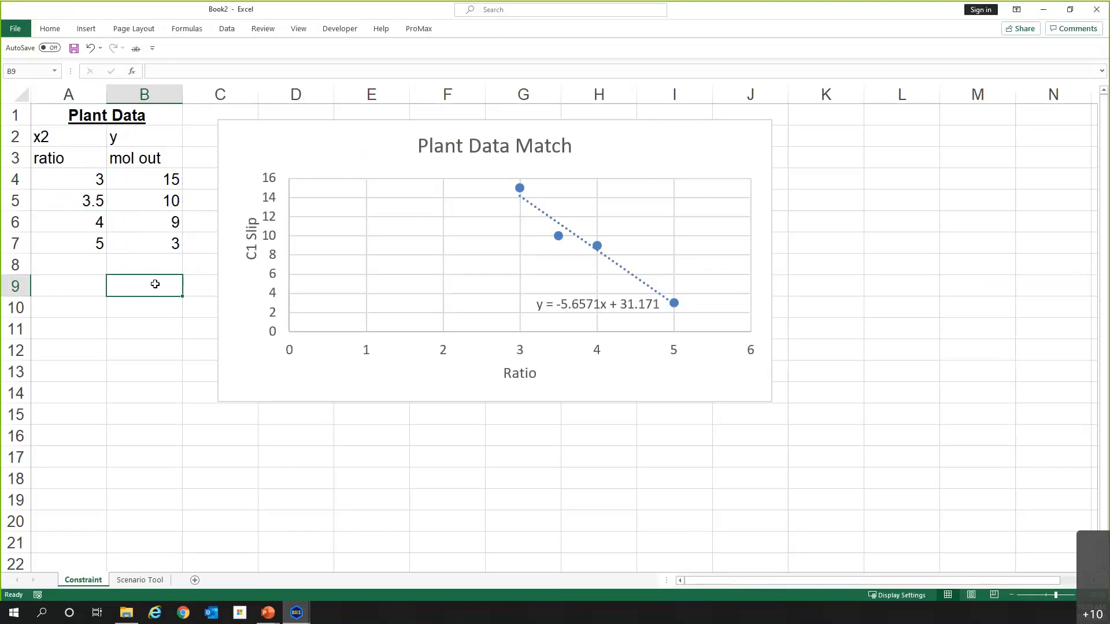
- Highlight the plant data values and the trendline equation on the Plant Data Match chart
left_click(84, 180)
left_click(144, 264, "shift")
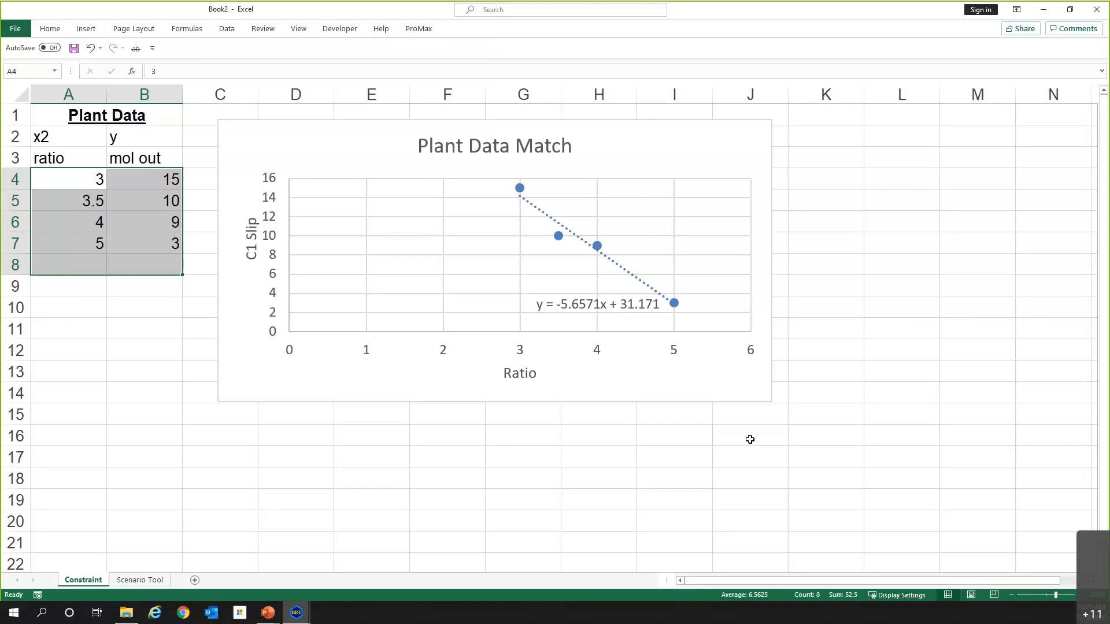
left_click(552, 303)
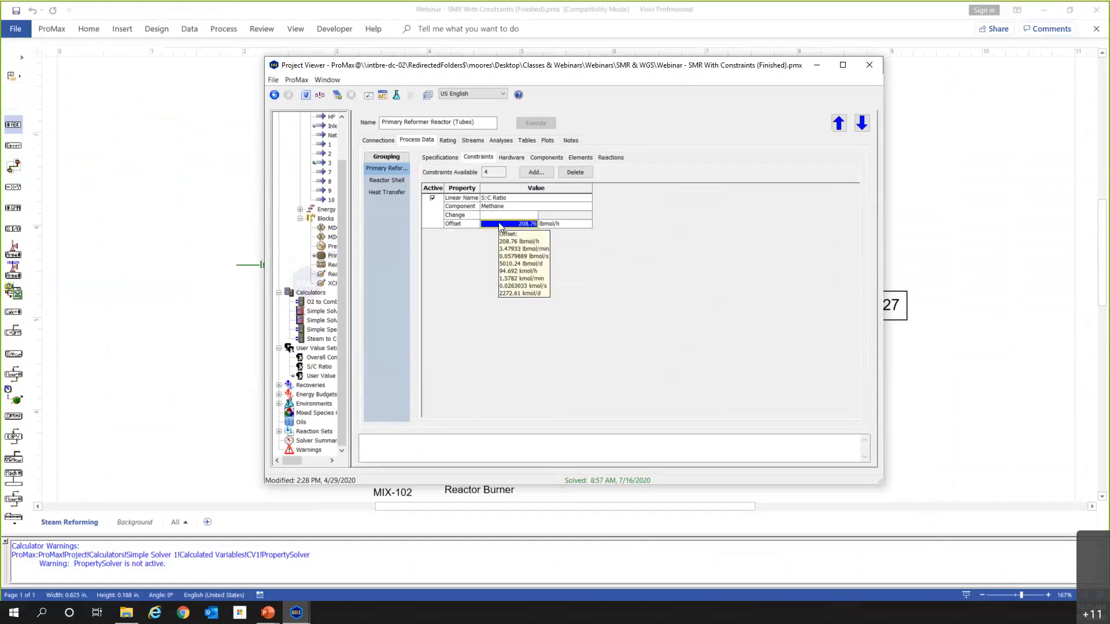
- Show the calculator behind the Offset of the reformer's S:C Ratio constraint in ProMax and examine its solver expression
right_click(511, 230)
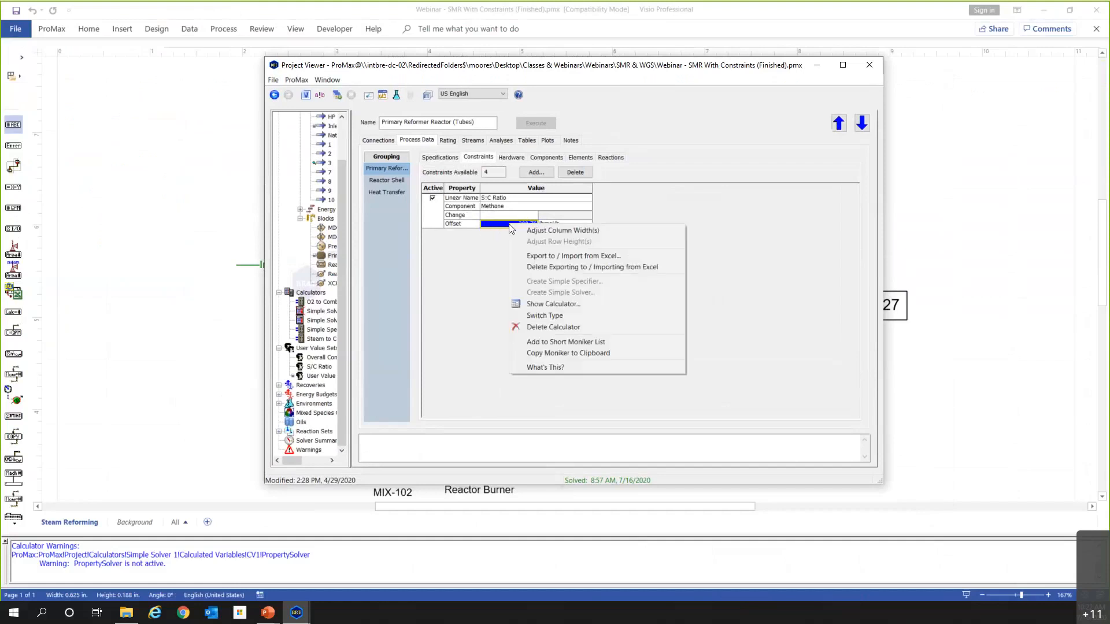
left_click(496, 230)
right_click(496, 228)
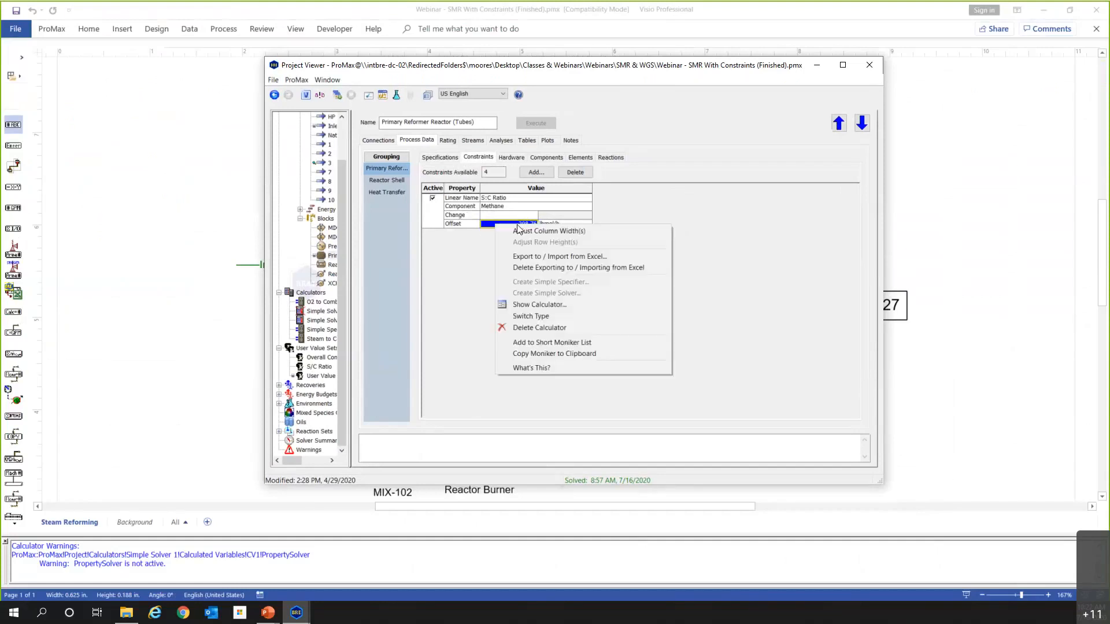
left_click(544, 303)
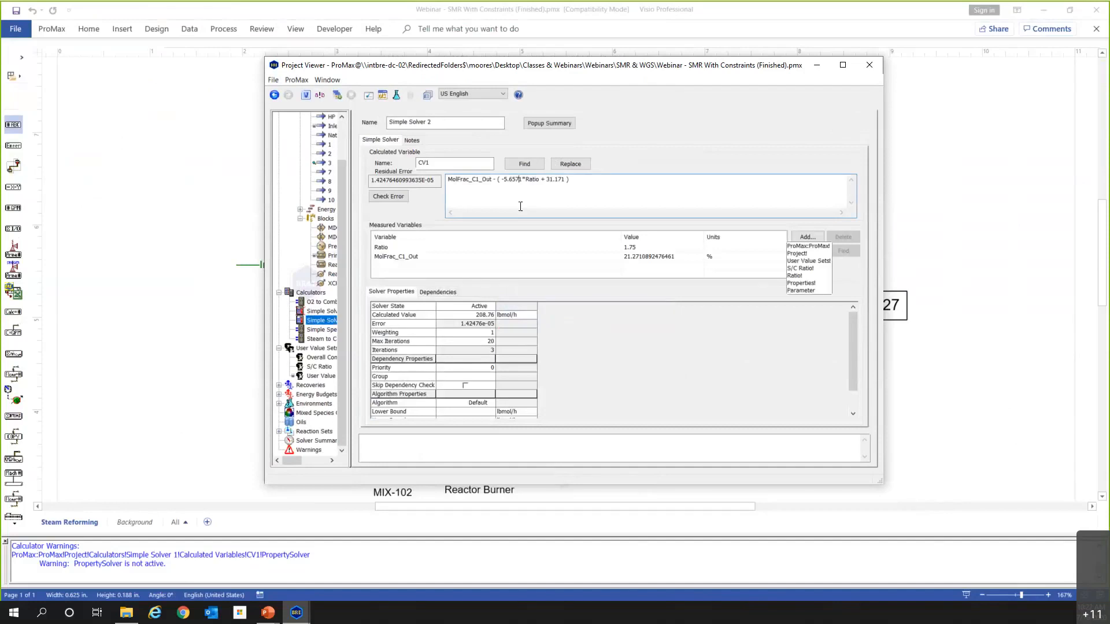
left_click(555, 196)
left_click_drag(647, 65, 775, 49)
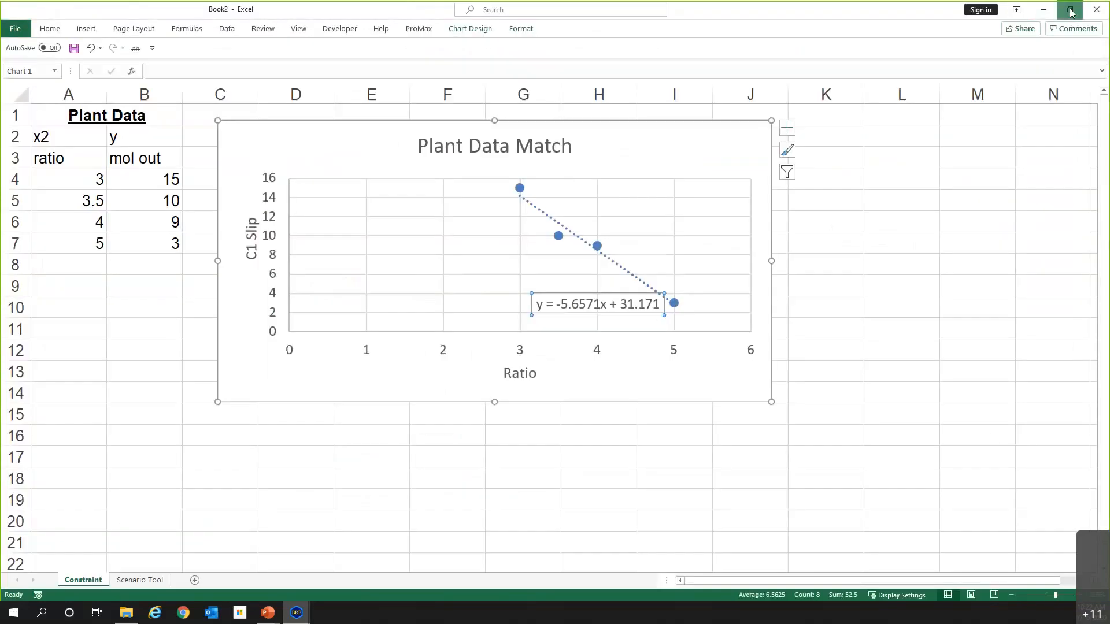
- Compare the Excel trendline equation with the Simple Solver 2 expression, then minimize the workbook and close the Project Viewer
left_click(1070, 10)
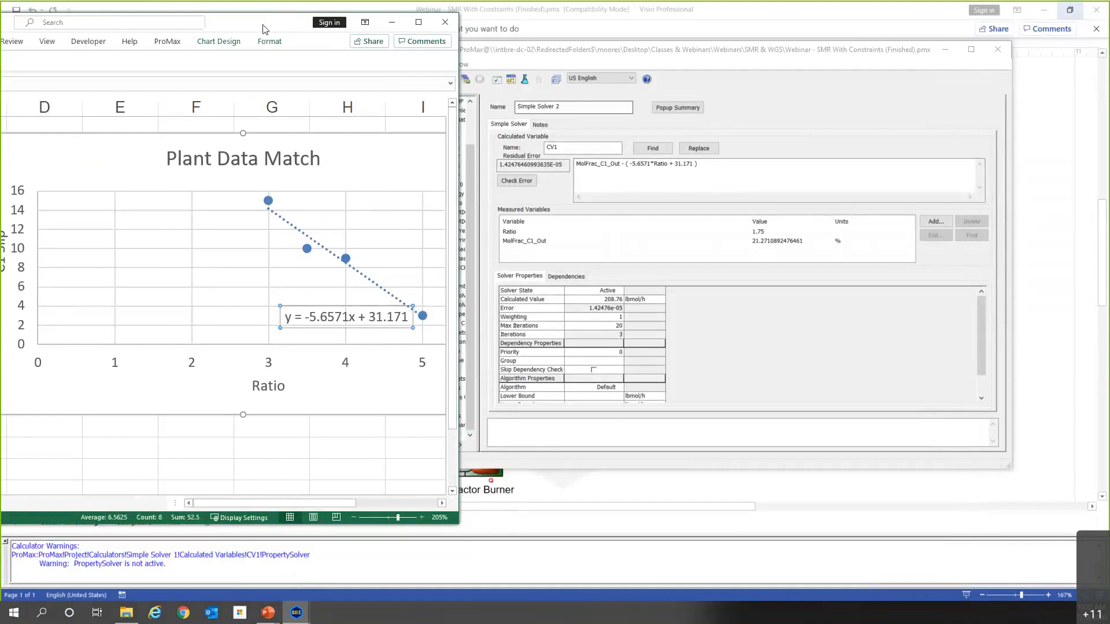
left_click(392, 22)
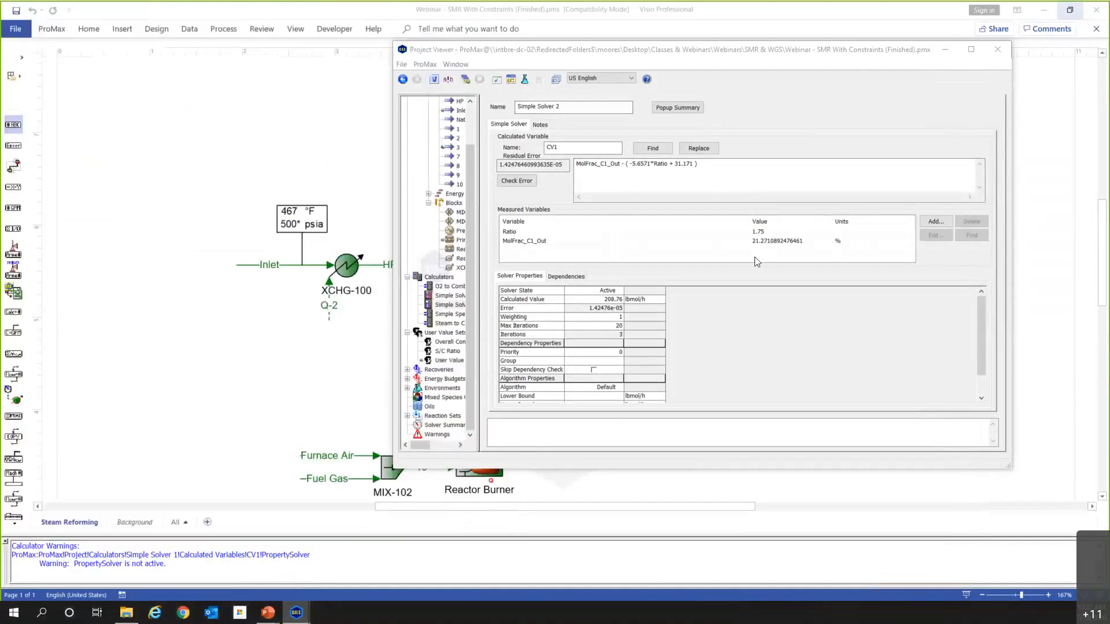
left_click(997, 49)
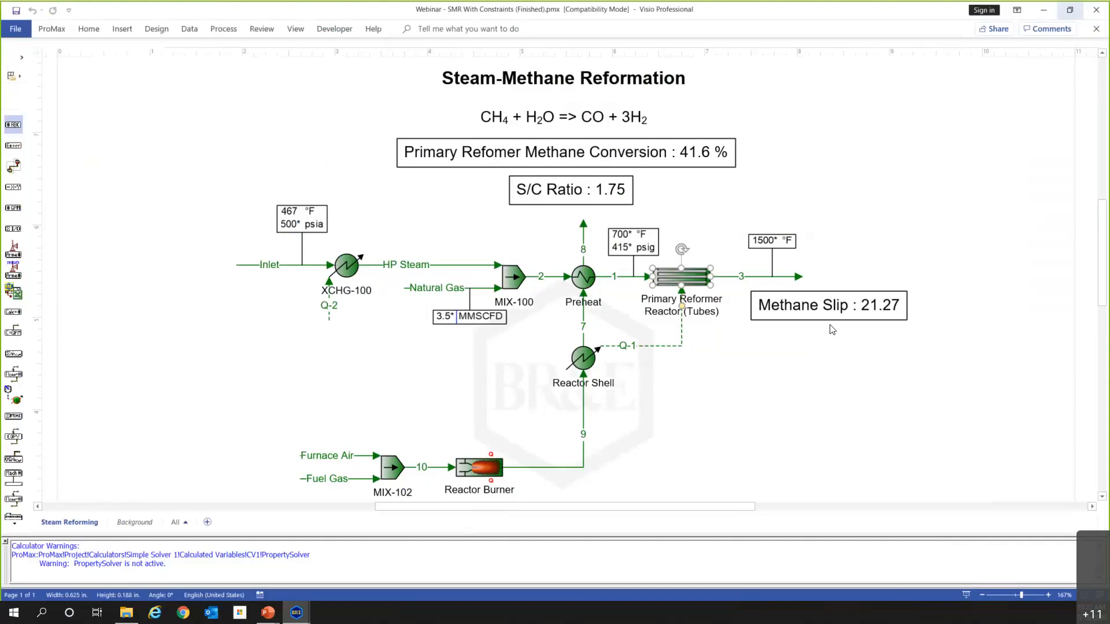
- Switch to the Scenario Tool sheet in Excel and examine the case columns, S/C ratio and gas flowrate inputs, and empty result rows
left_click(796, 379)
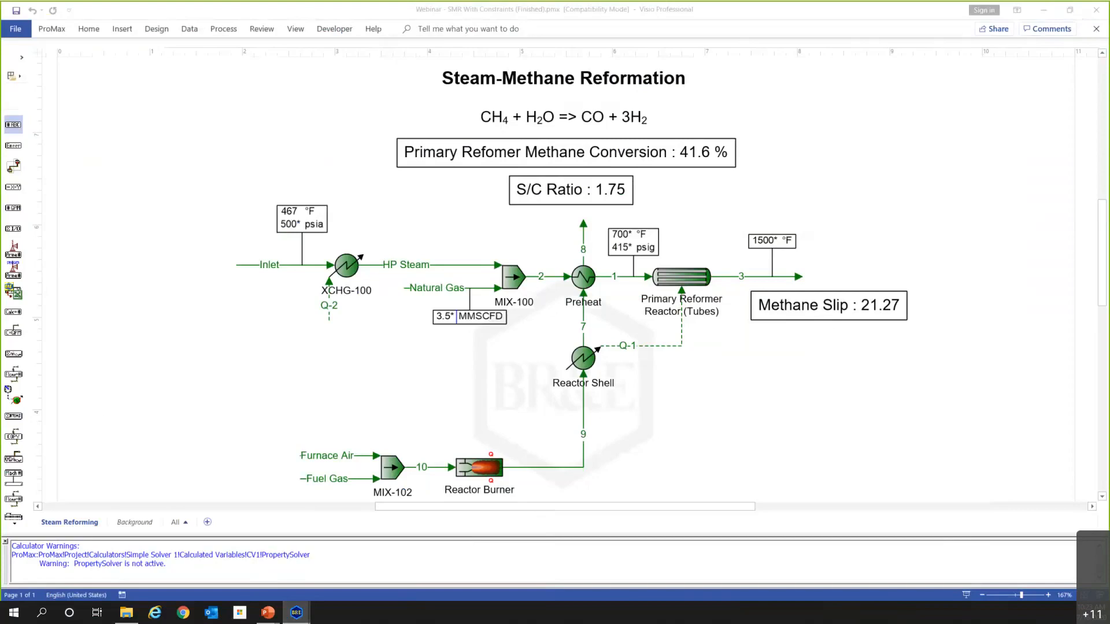
key("alt+Tab")
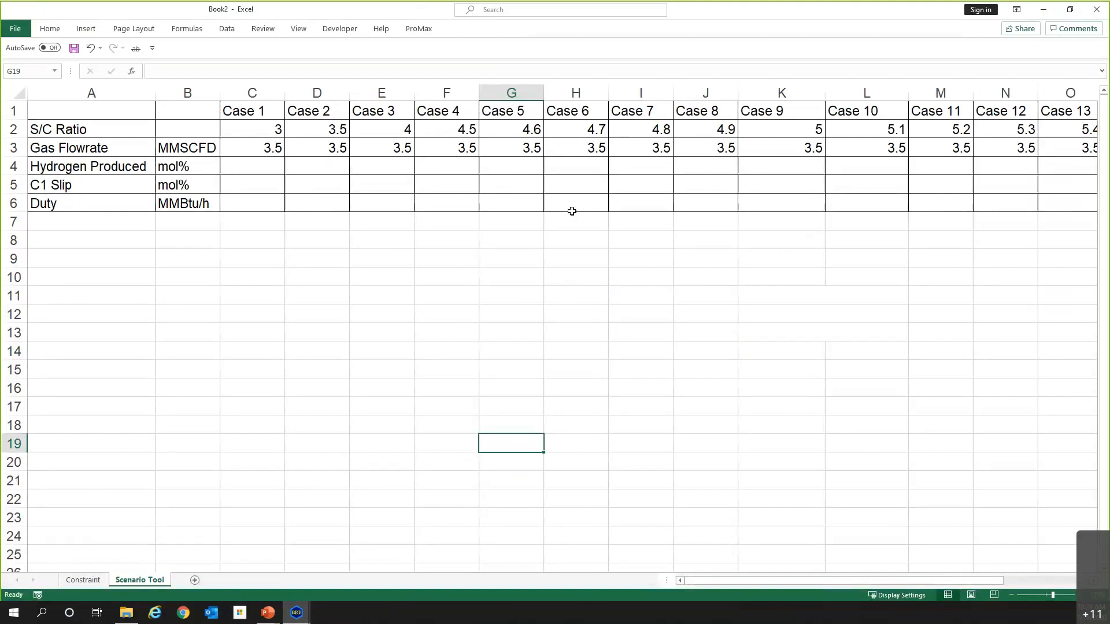
left_click_drag(259, 110, 855, 110)
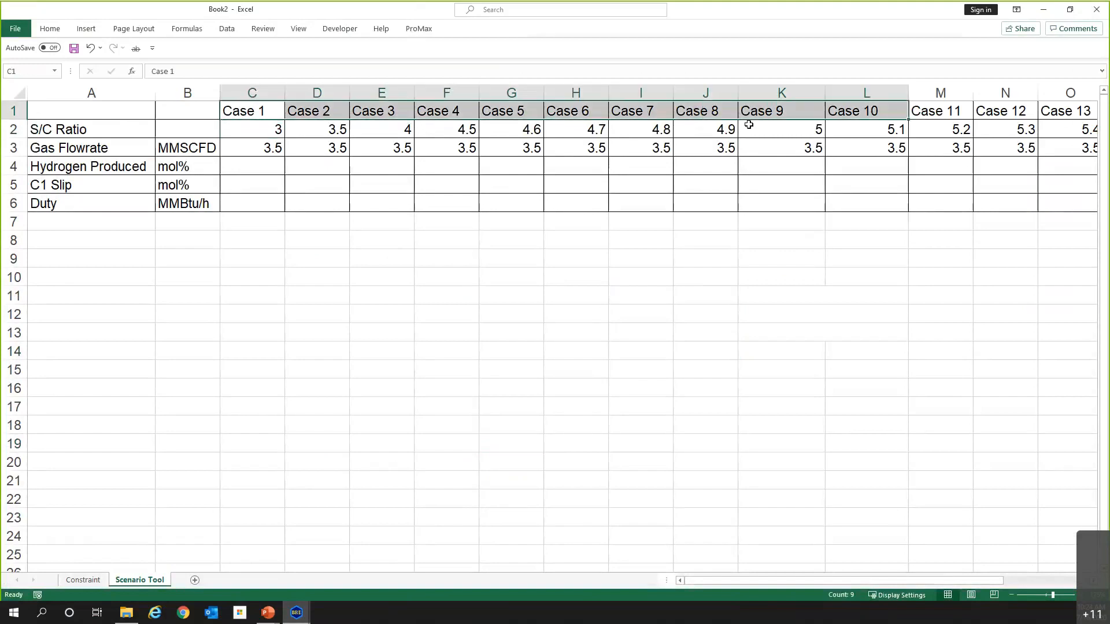
left_click(267, 123)
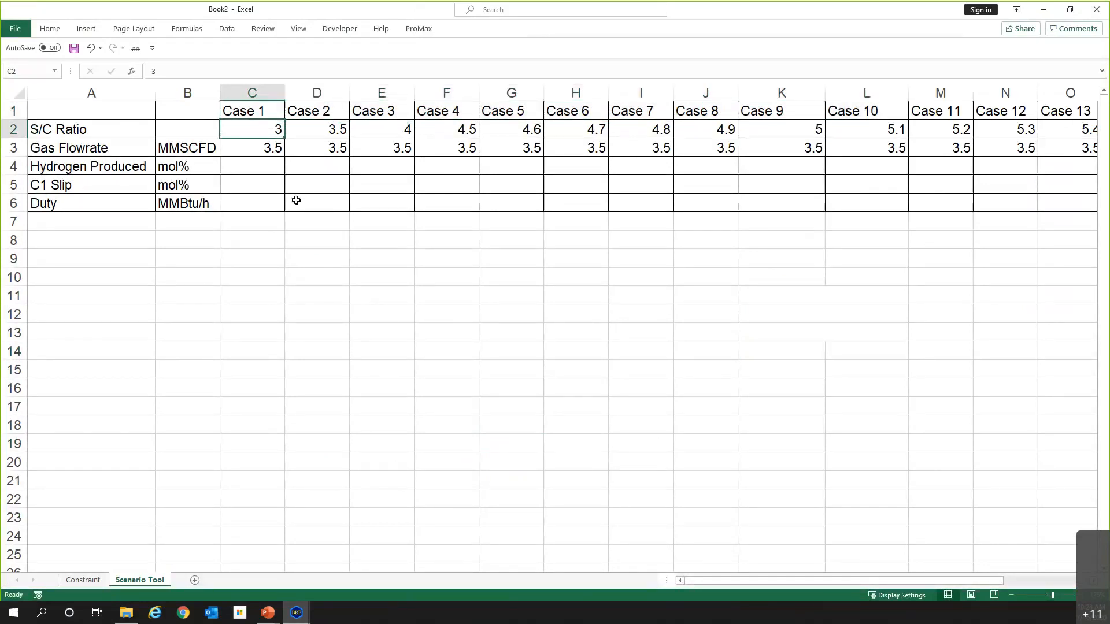
left_click_drag(802, 587, 756, 591)
left_click(272, 148)
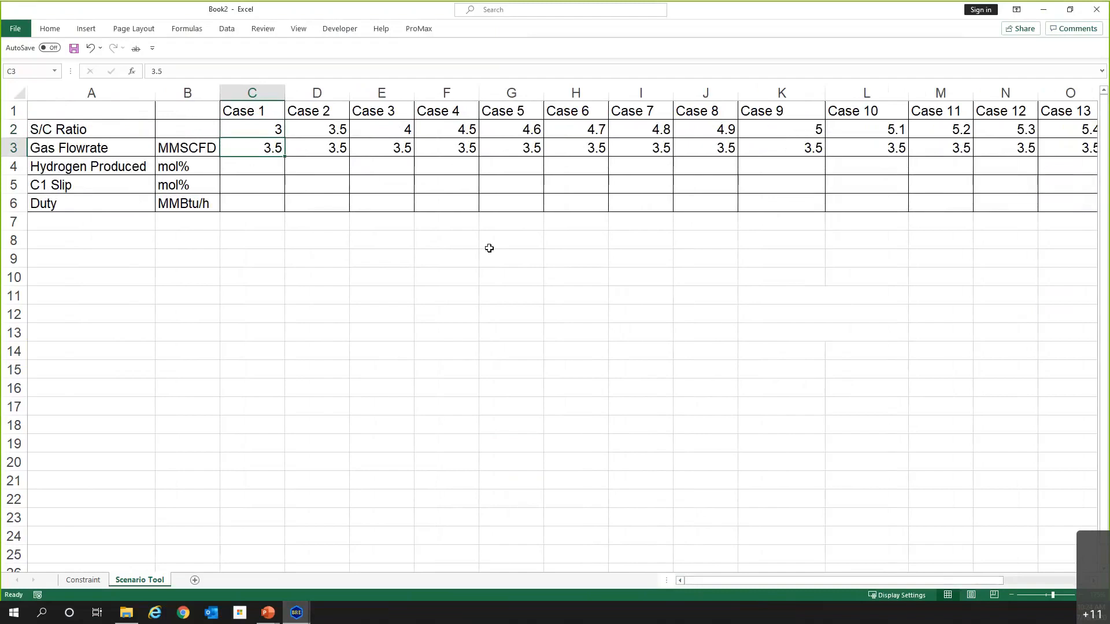
left_click_drag(276, 132, 276, 145)
left_click(293, 148)
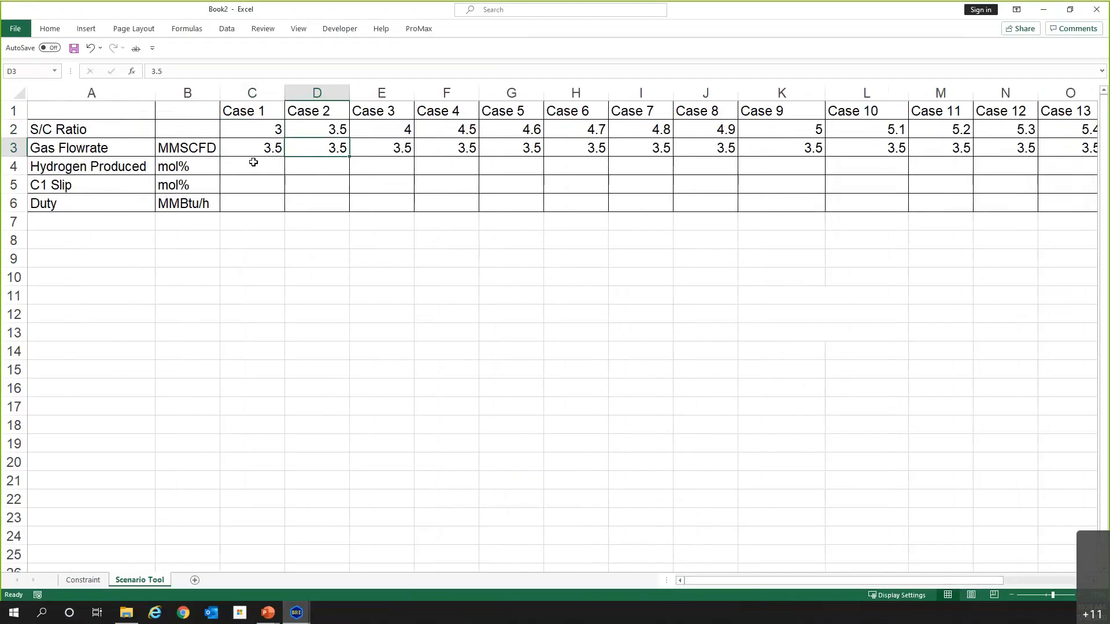
left_click_drag(243, 167, 395, 203)
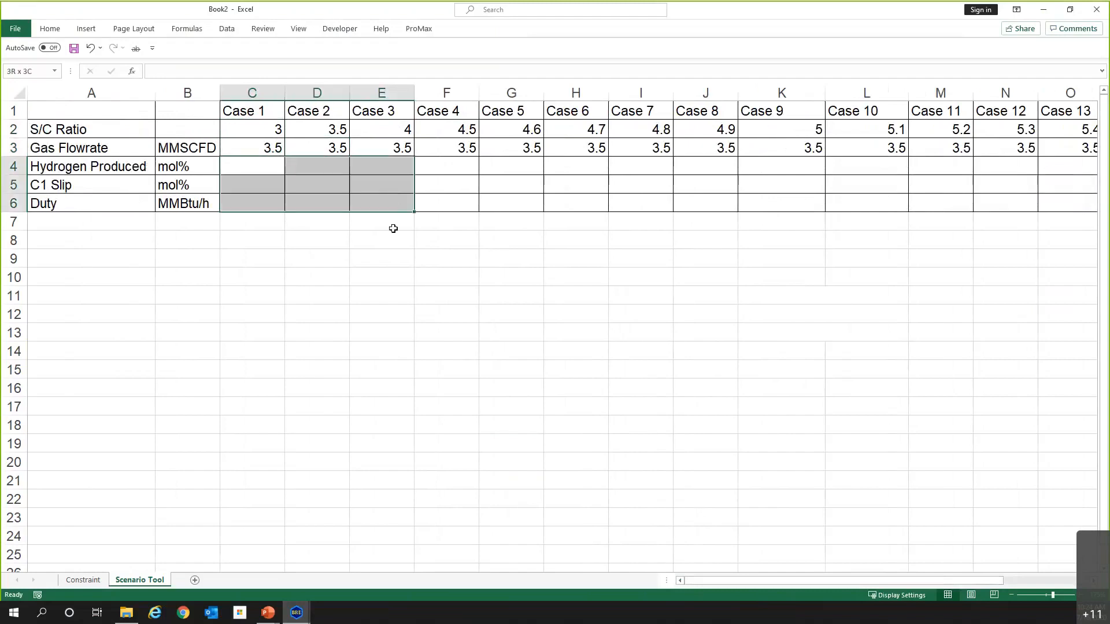
left_click(396, 219)
- Open the ProMax Scenario Tool for the workbook and review the Methane Slip scenario's input and output variables
left_click(253, 168)
left_click(417, 30)
left_click(71, 47)
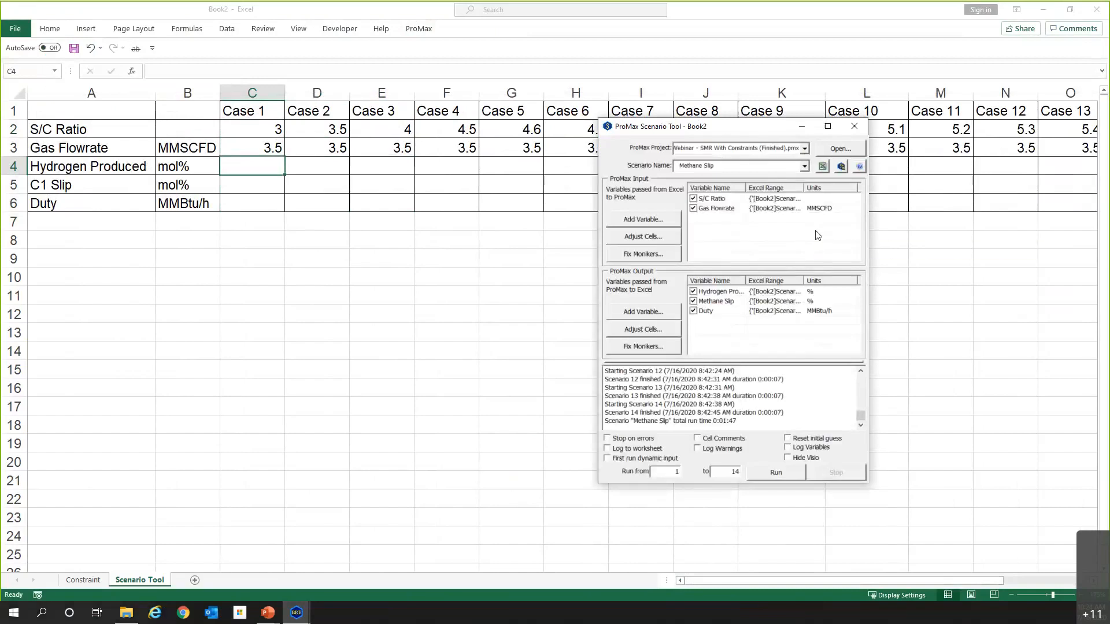
left_click(740, 200)
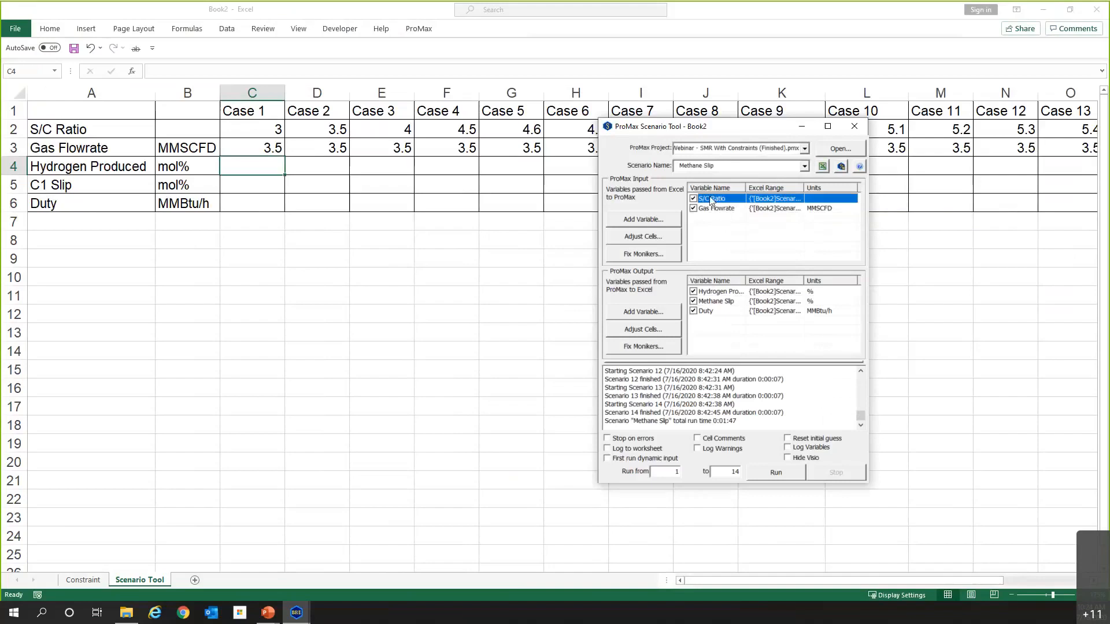
left_click(715, 209)
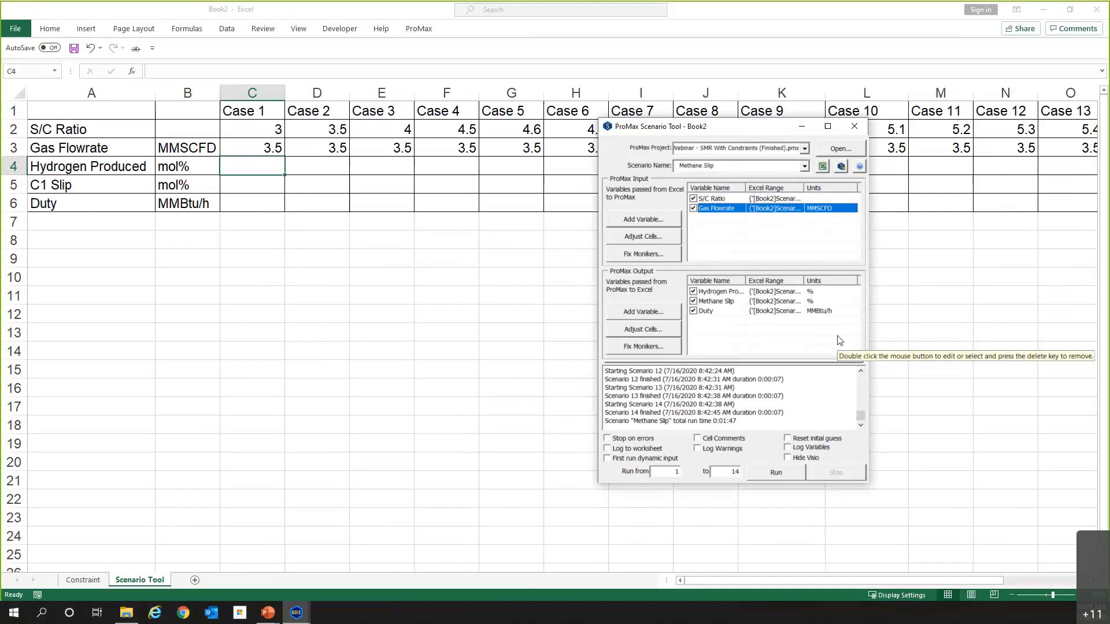
left_click(708, 292)
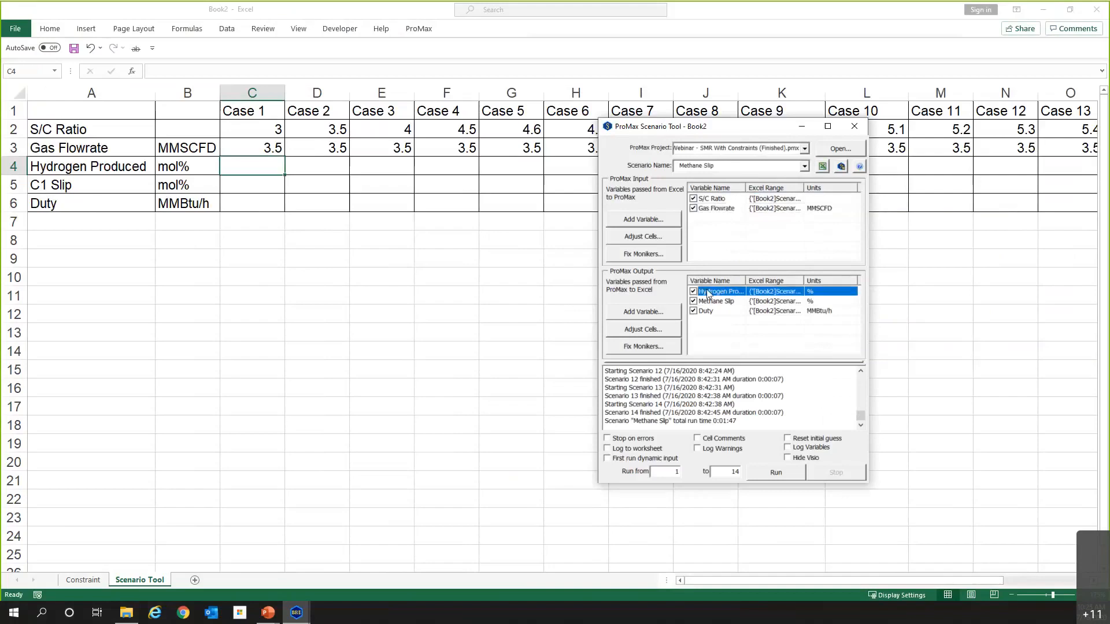
left_click(729, 303)
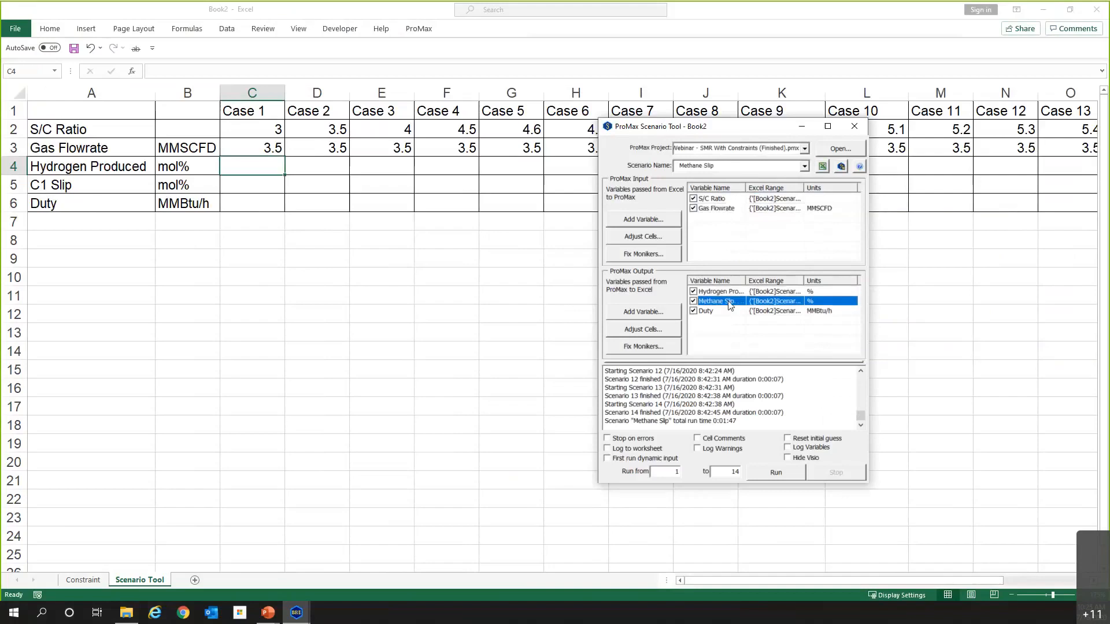
- Run the Methane Slip scenario for cases 1 to 14 and watch the ProMax flowsheet solve beside the filling result rows
left_click(731, 311)
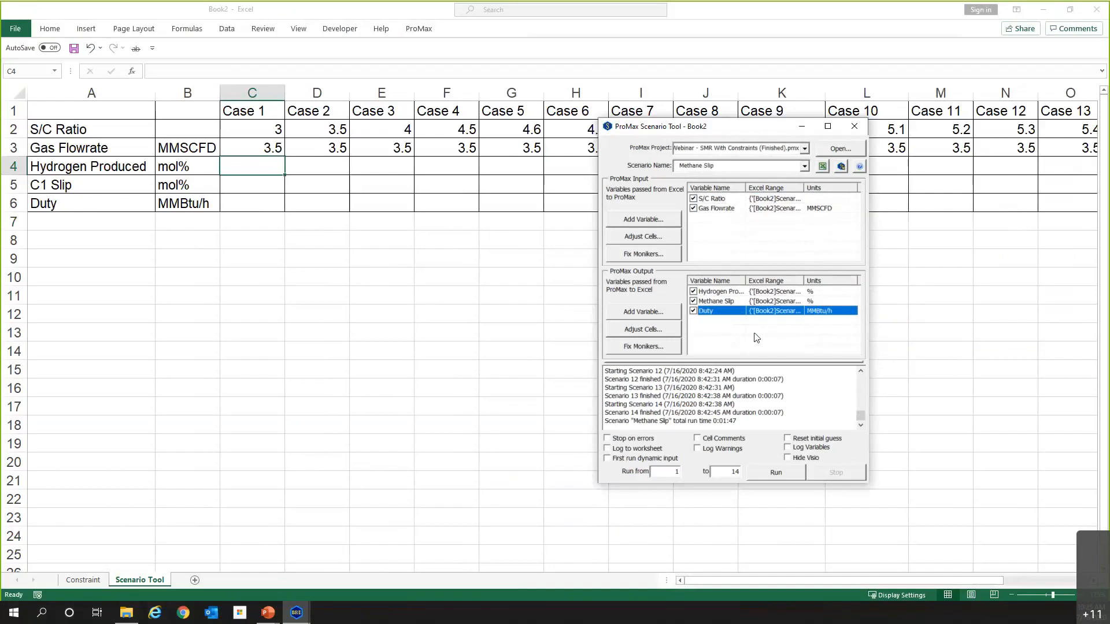
left_click(755, 338)
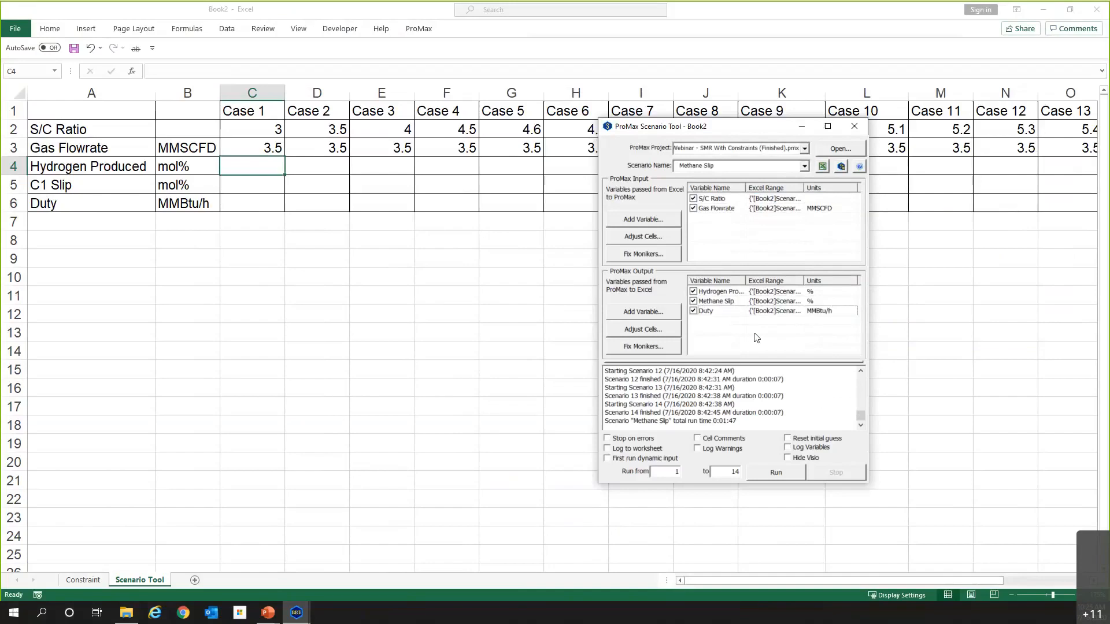
left_click(767, 474)
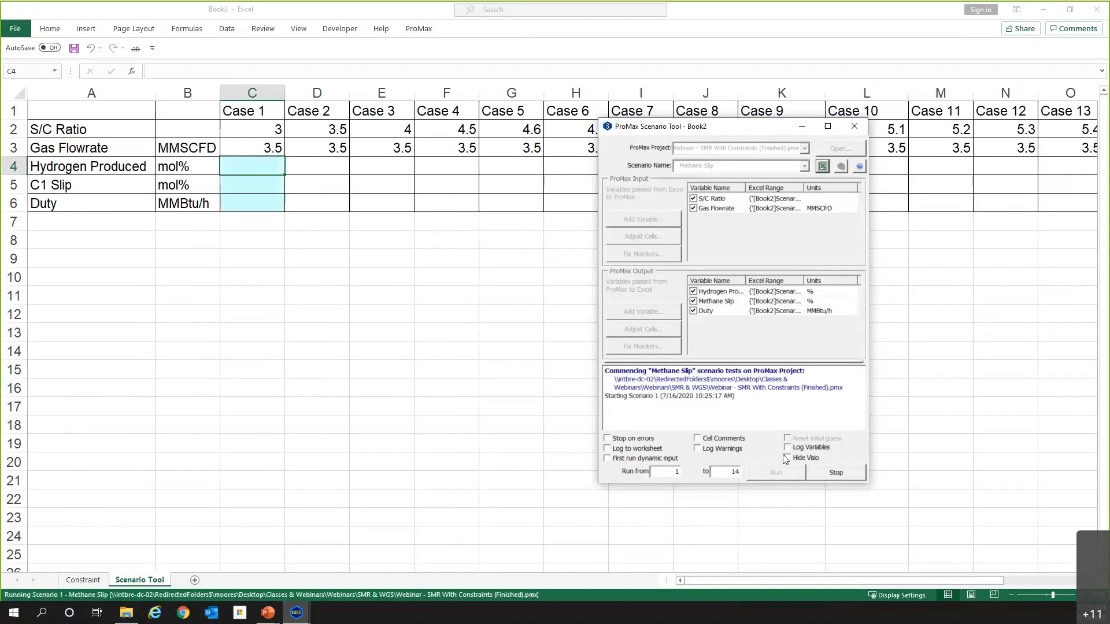
left_click(1070, 9)
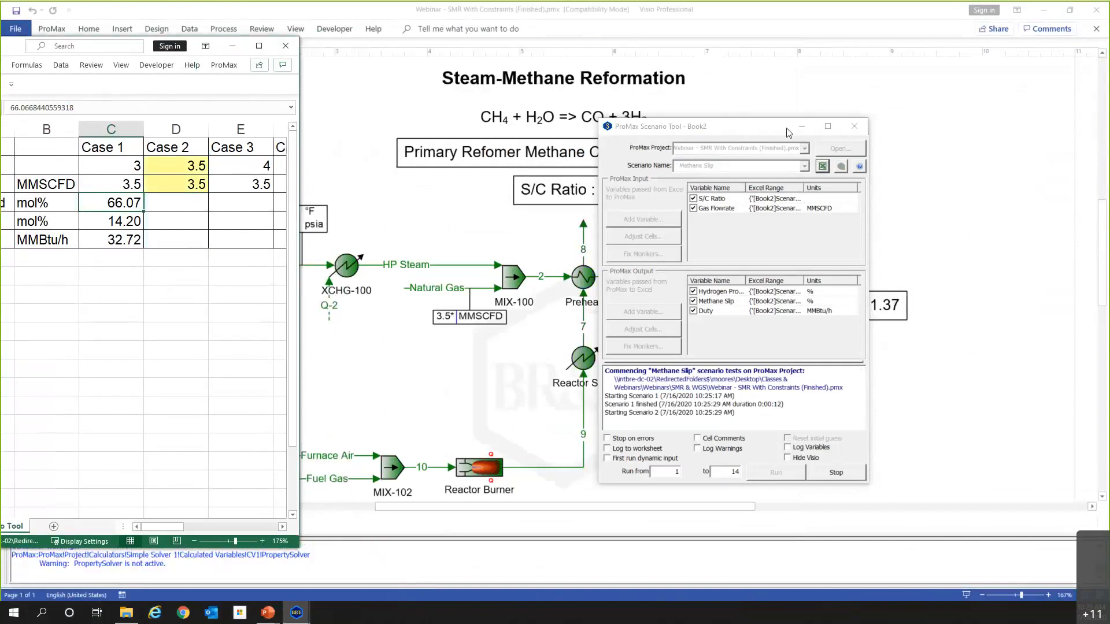
left_click(801, 126)
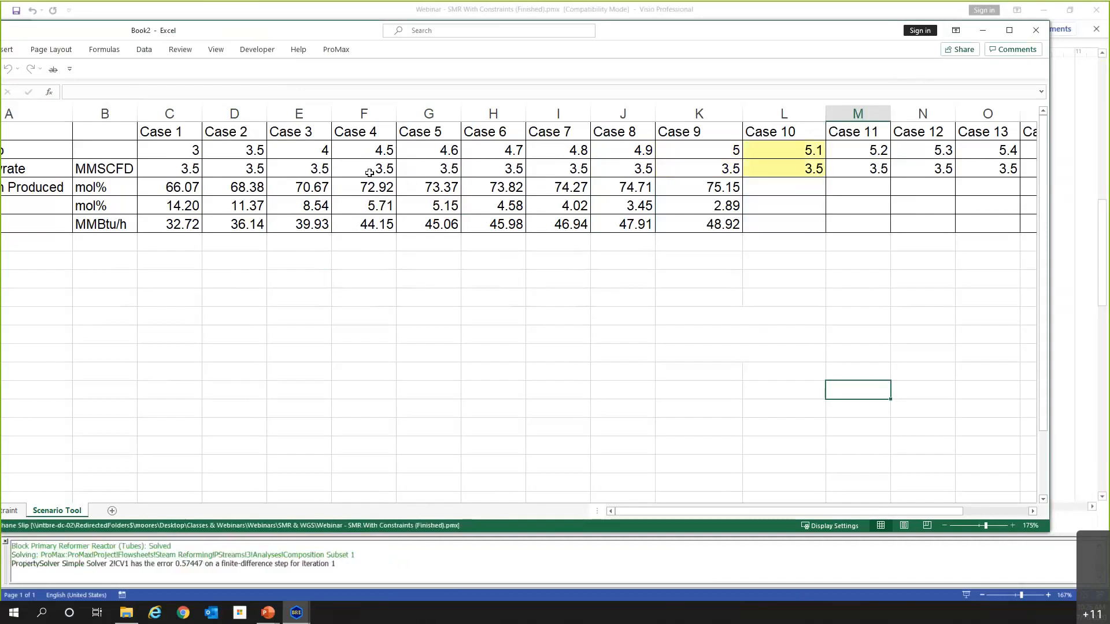
left_click(1018, 27)
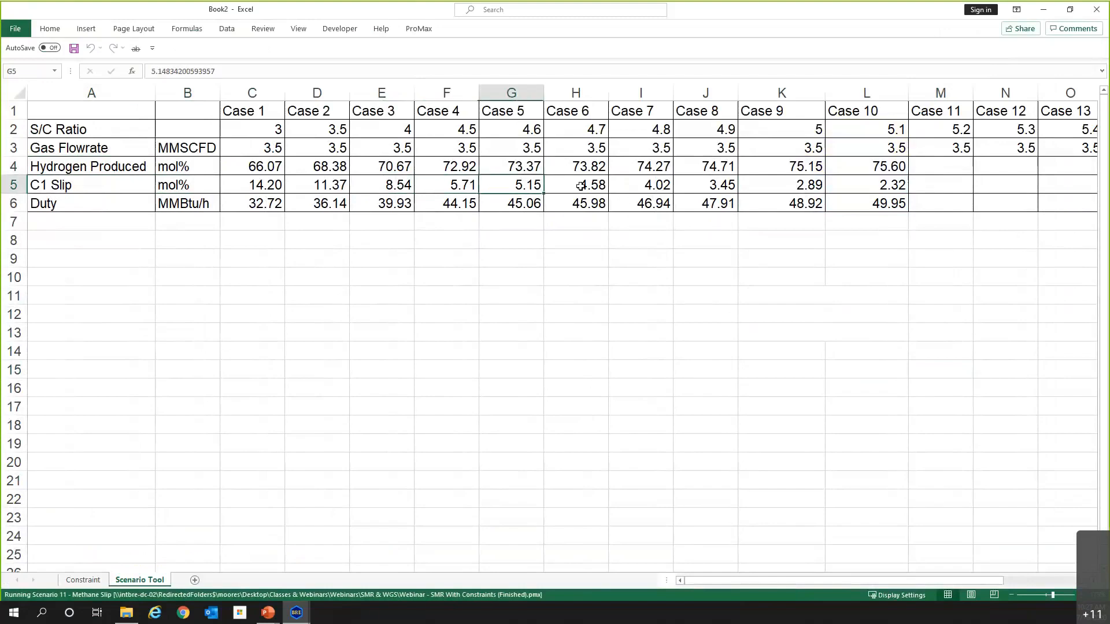
- Compare the hydrogen, C1 slip and duty results of Case 5 and Case 6 in the scenario table
left_click_drag(520, 110, 600, 201)
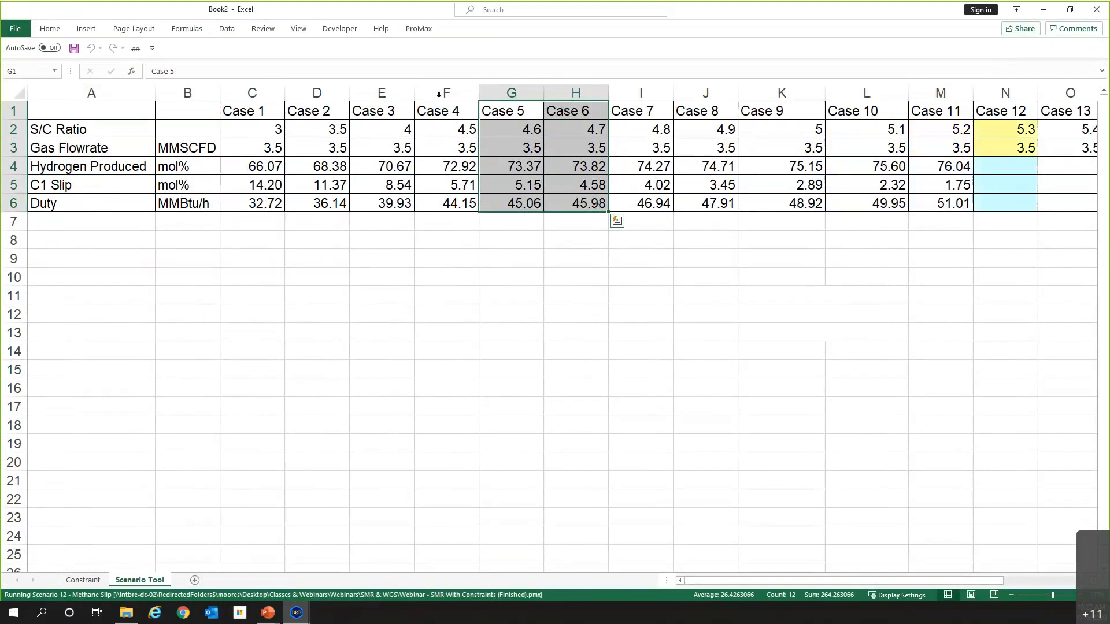
left_click(521, 204)
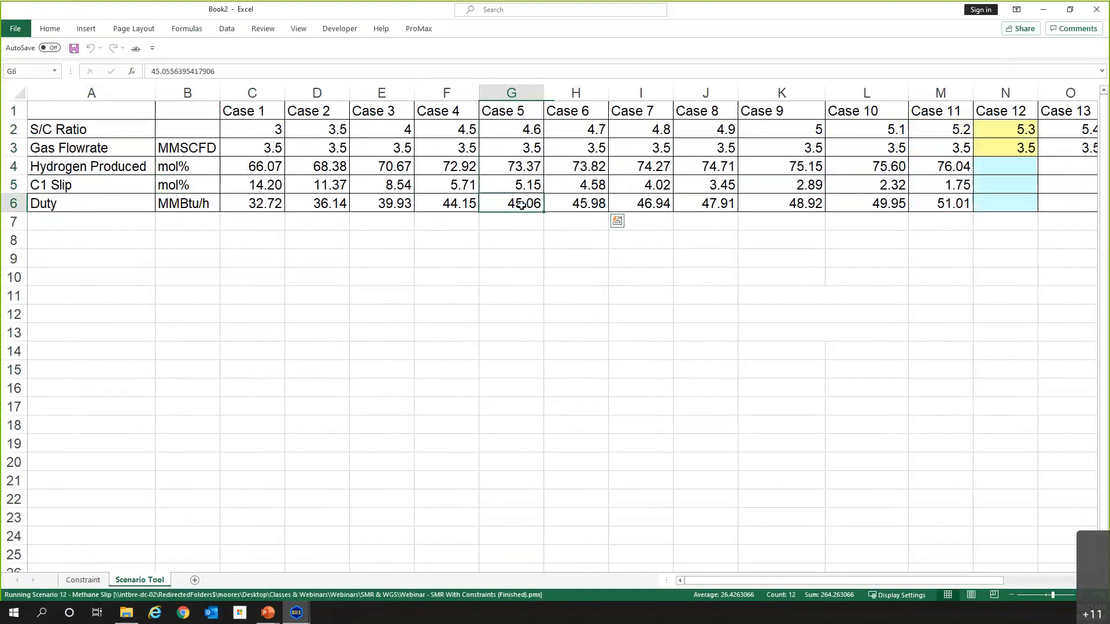
left_click(570, 205, "shift")
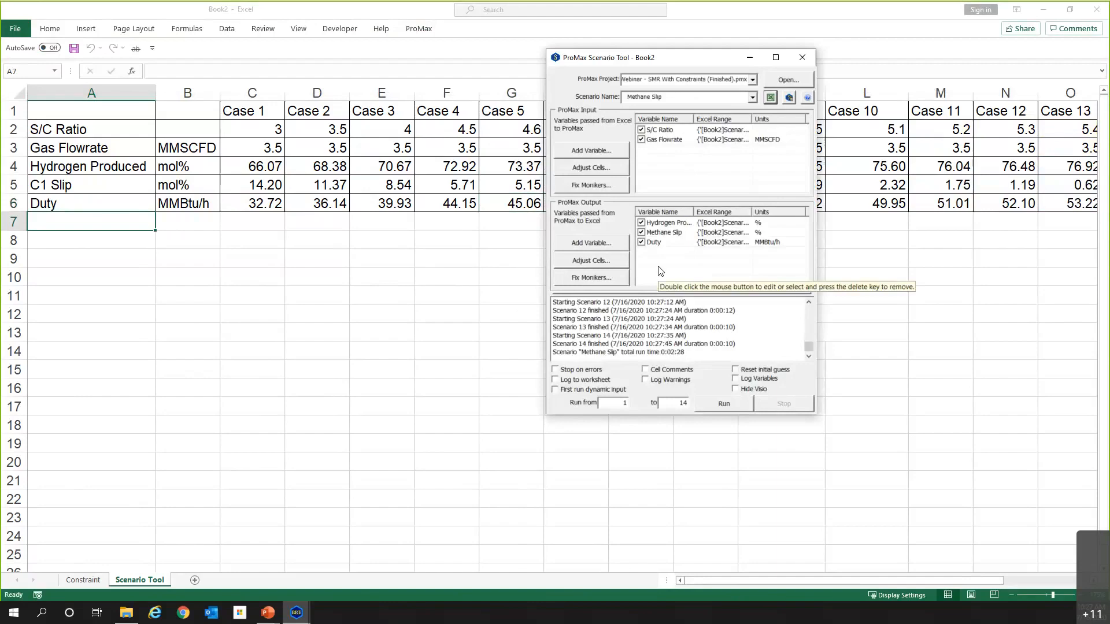
- Close the Scenario Tool and highlight the Case 5 and Case 6 columns, G1:H6, in yellow
left_click(802, 57)
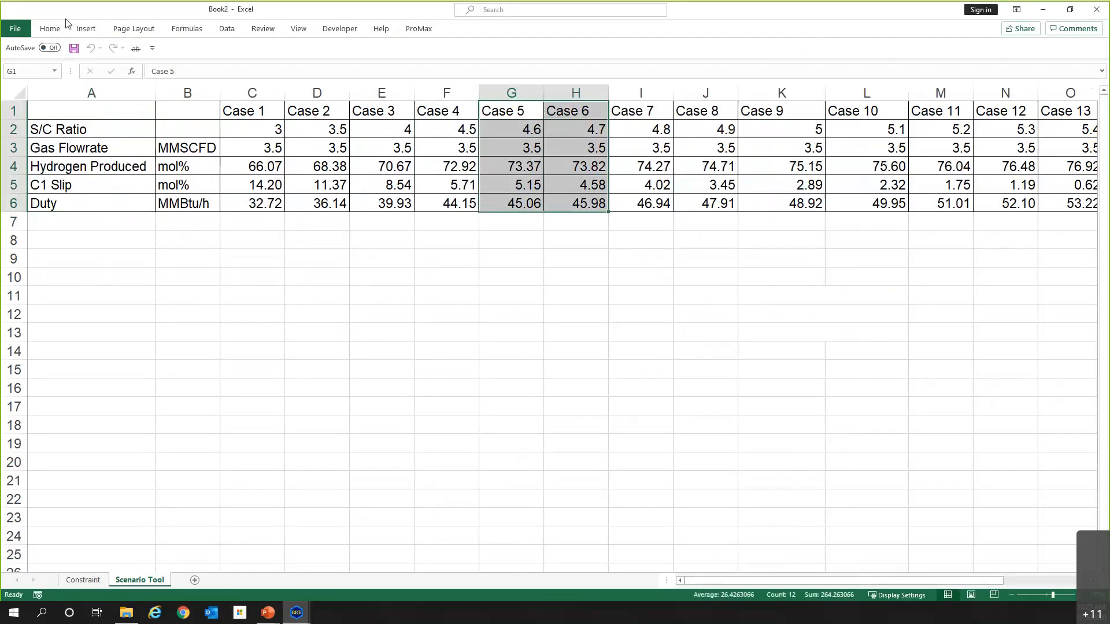
left_click(44, 30)
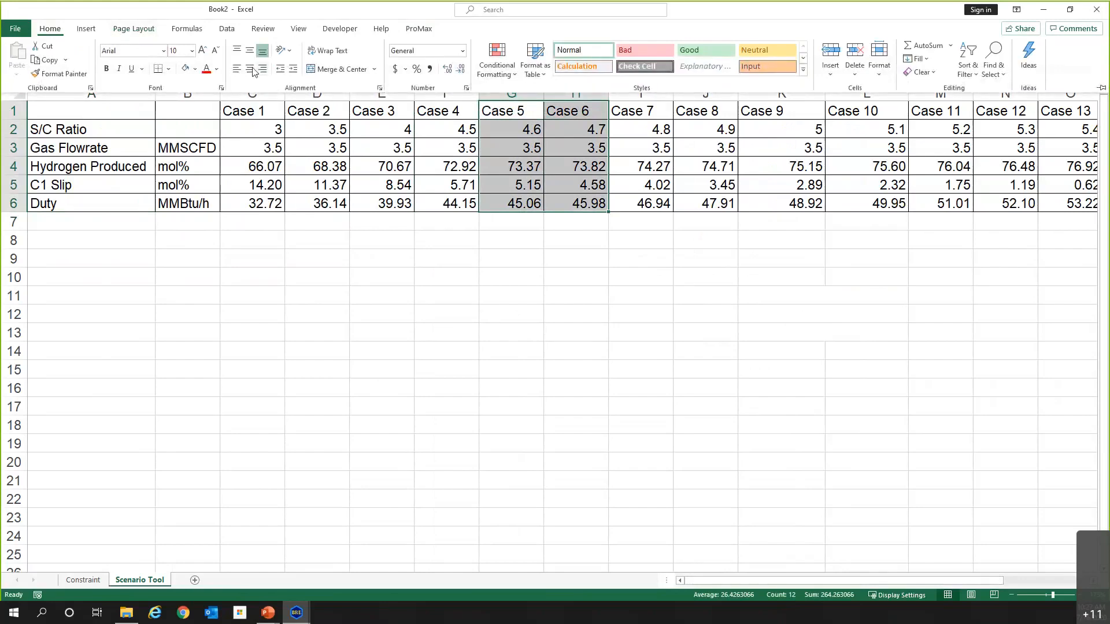
left_click(184, 69)
left_click(508, 278)
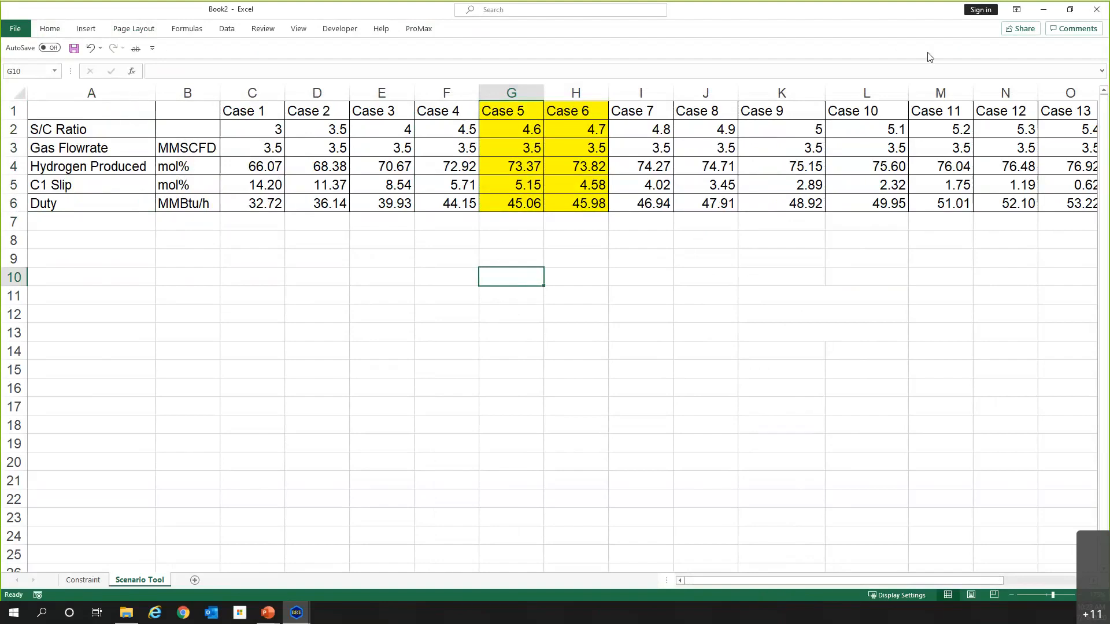
- Switch to ProMax and set the Ratio parameter of the S/C Ratio user value set to 4.5 in the Project Viewer
left_click(1049, 8)
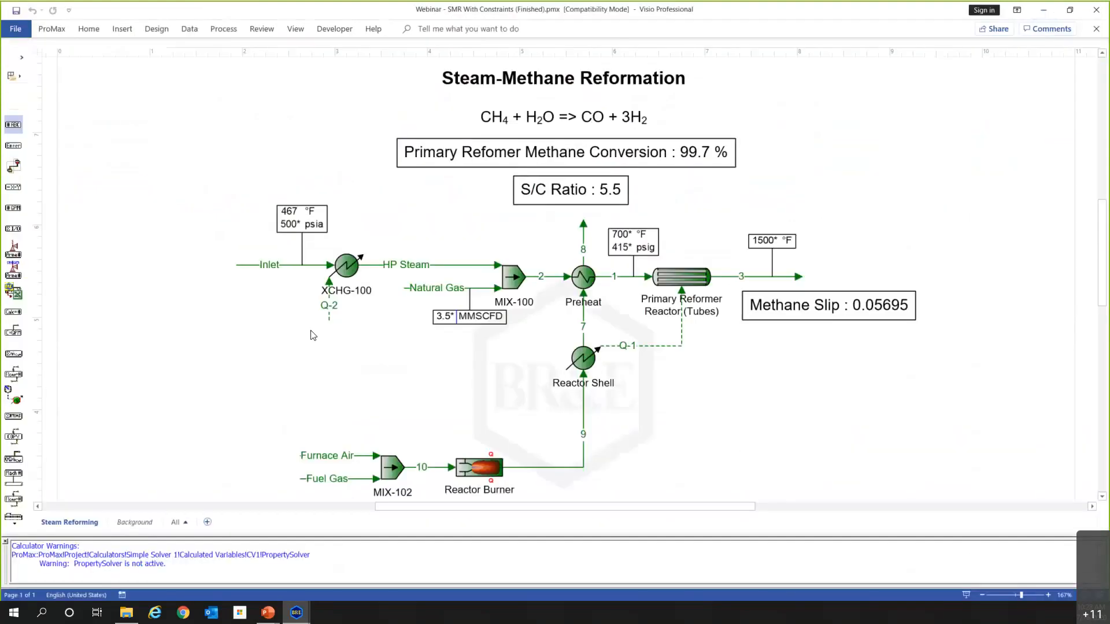
left_click(51, 28)
left_click(16, 56)
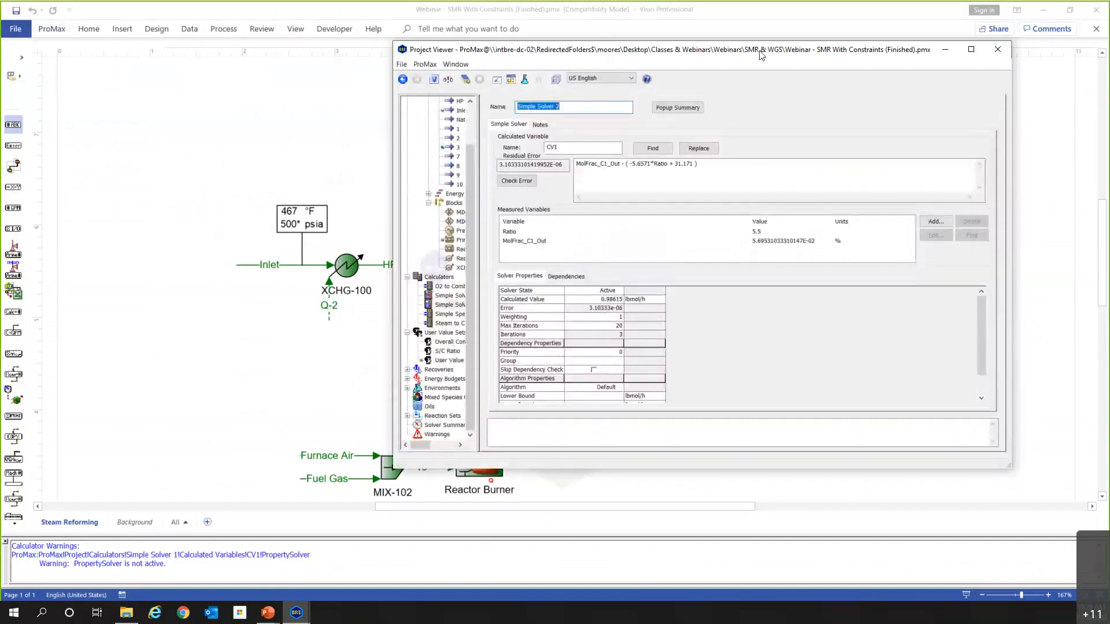
left_click_drag(749, 42, 608, 254)
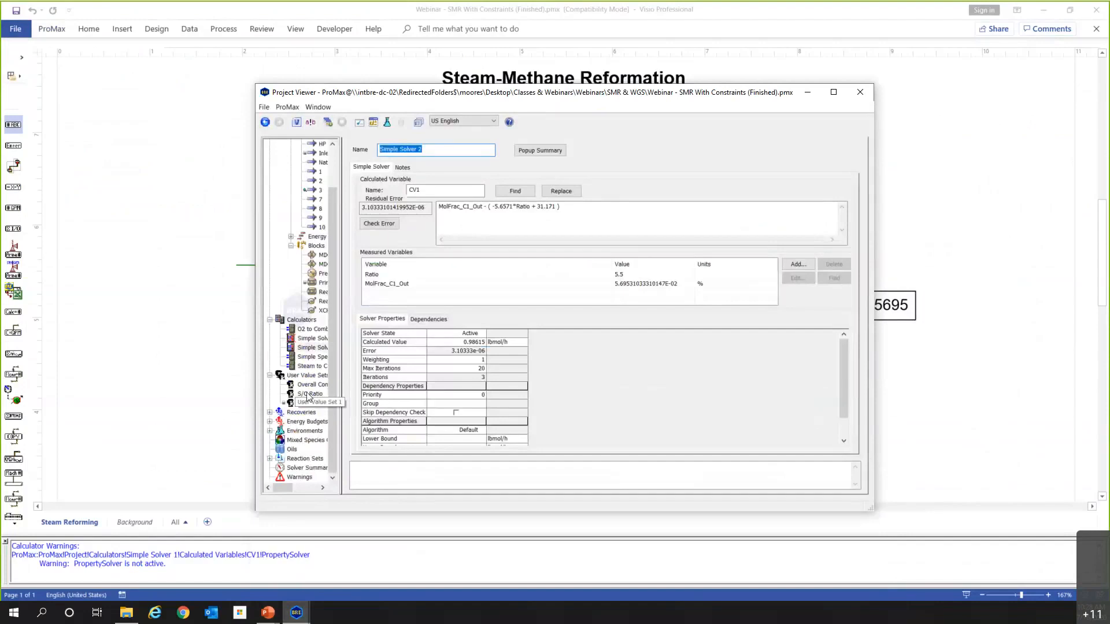
left_click(311, 395)
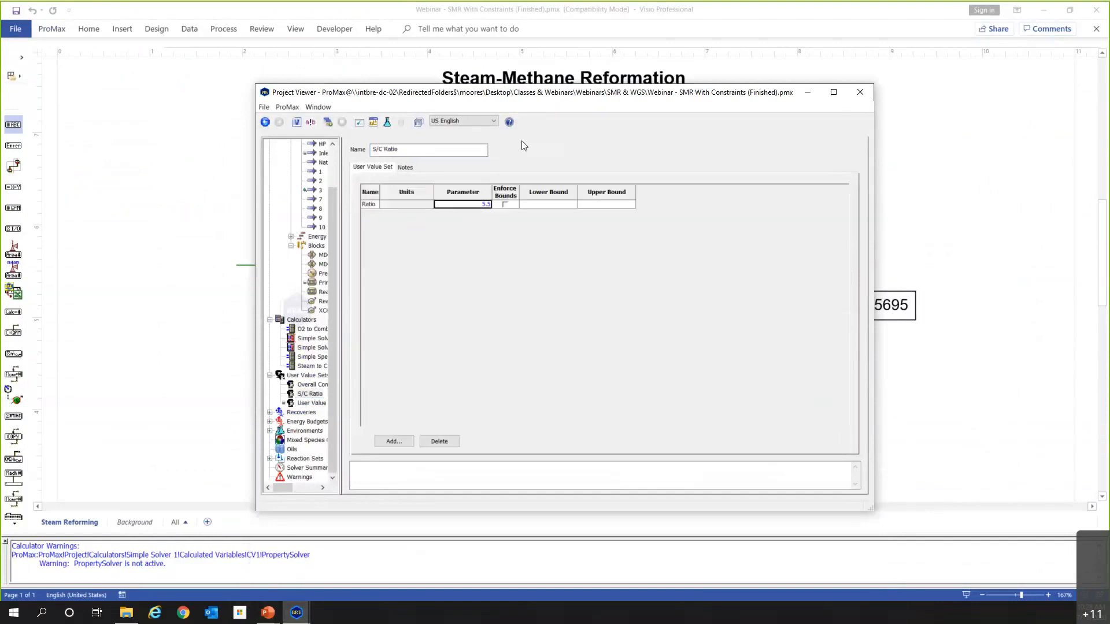
left_click(466, 205)
- Switch to the Scenario Tool sheet in Excel and compare the S/C ratios and C1 slip of Cases 4, 5 and 6
left_click(239, 613)
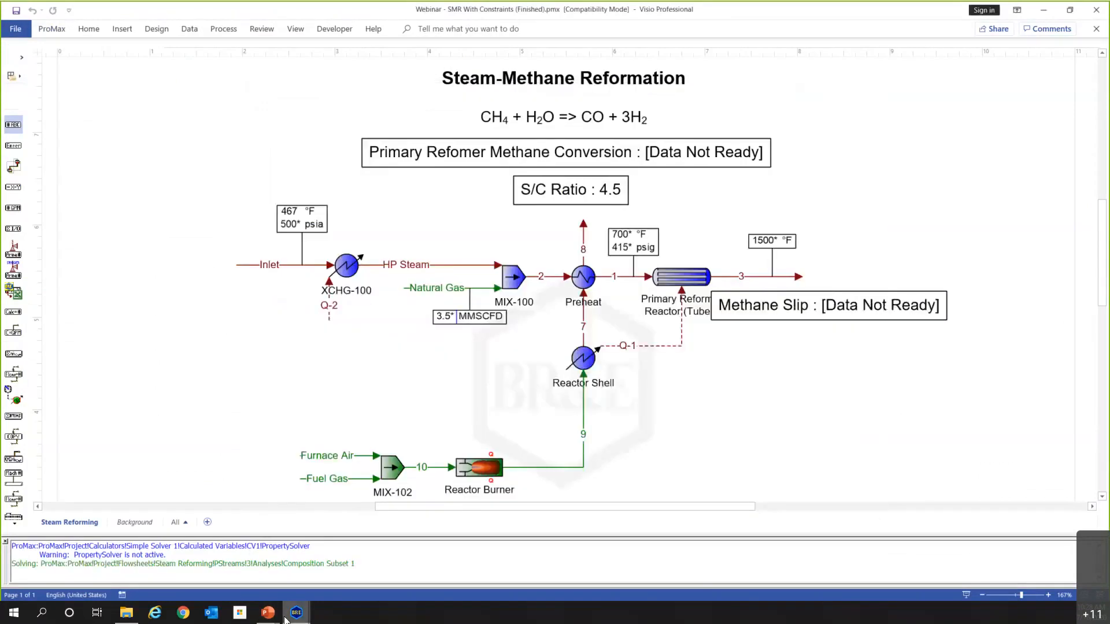
left_click(428, 534)
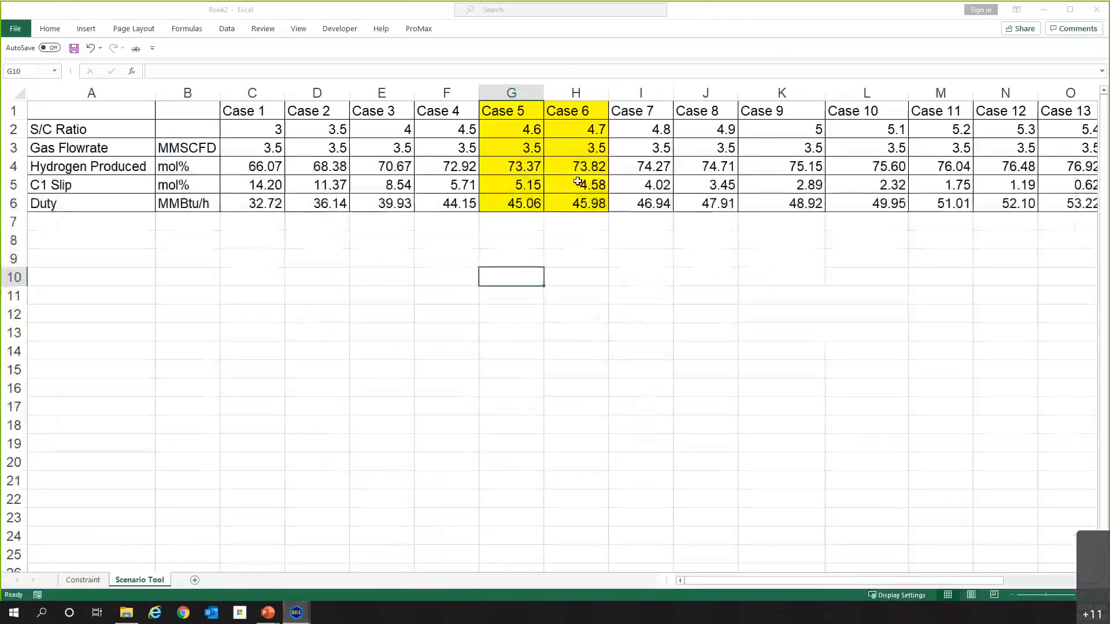
left_click(512, 128)
left_click_drag(512, 129, 577, 129)
left_click(577, 129)
left_click(448, 187)
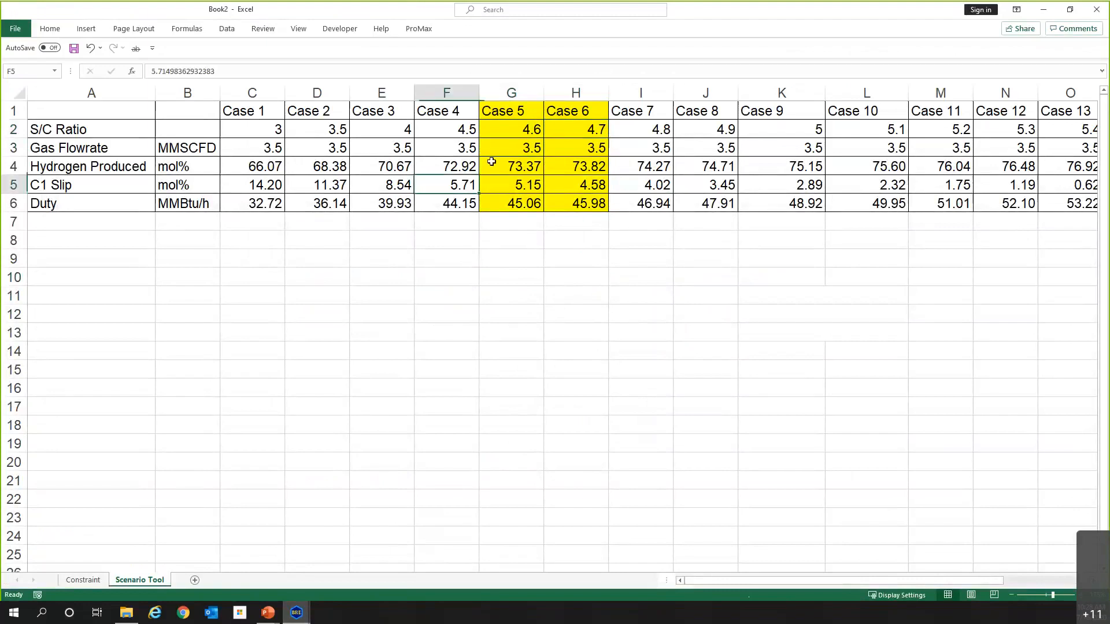
left_click(498, 185)
- Return to the ProMax flowsheet and check the S/C ratio, primary reformer methane conversion and methane slip callouts
left_click(297, 613)
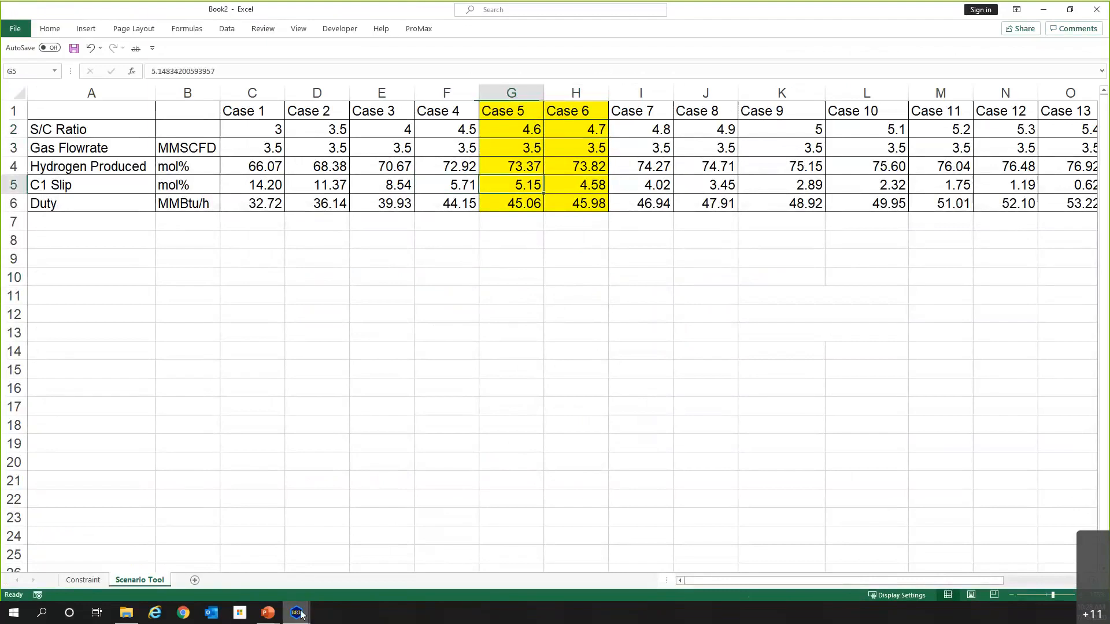
left_click(145, 563)
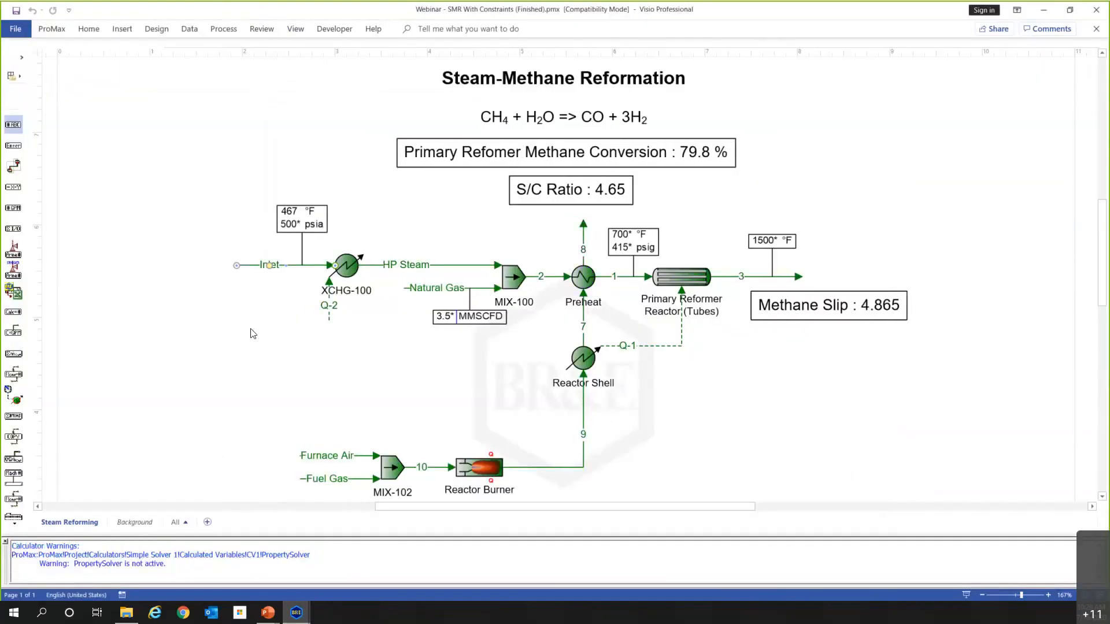
left_click(628, 186)
key("Tab")
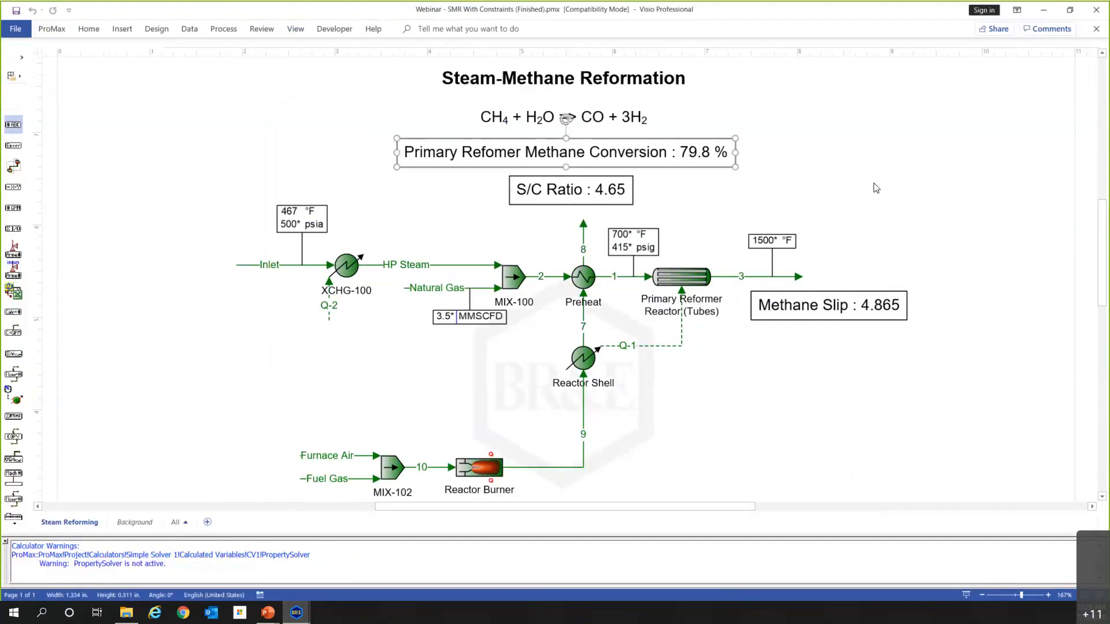
left_click(881, 298)
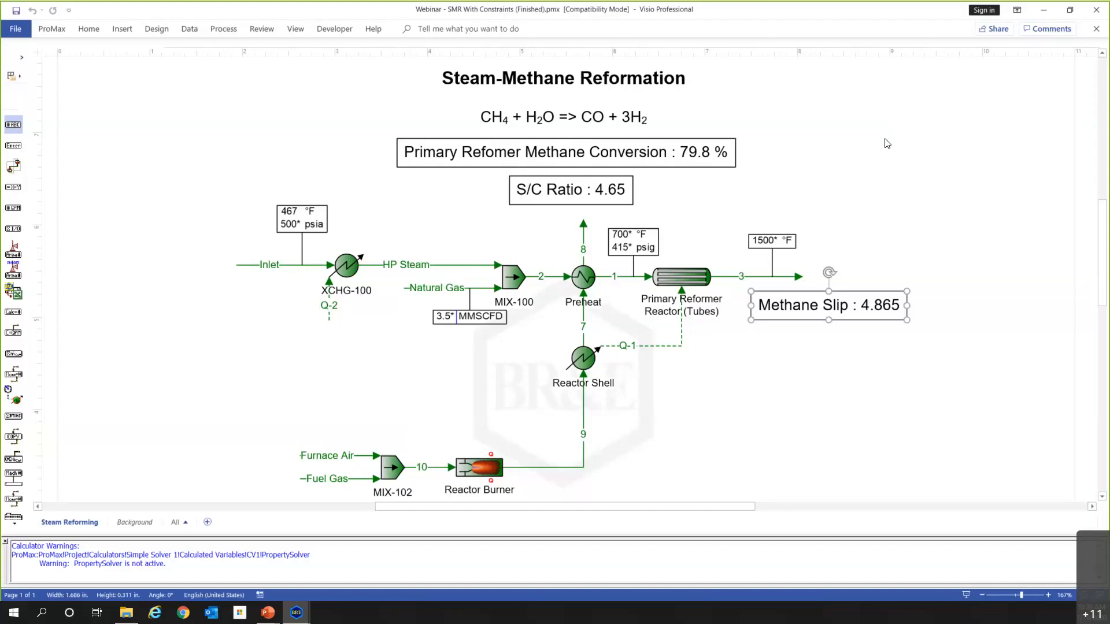
left_click(772, 387)
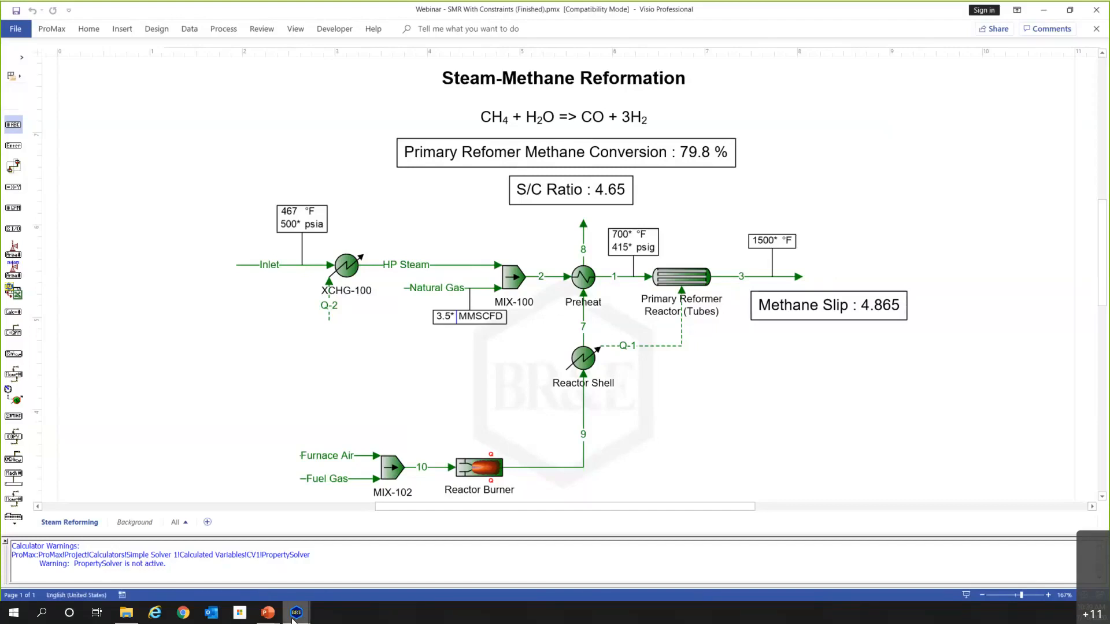
- Switch to the Steam to Carbon Ratio Case Study workbook in Excel and clear its Scenario Tool window from view
mouse_move(297, 612)
left_click(342, 570)
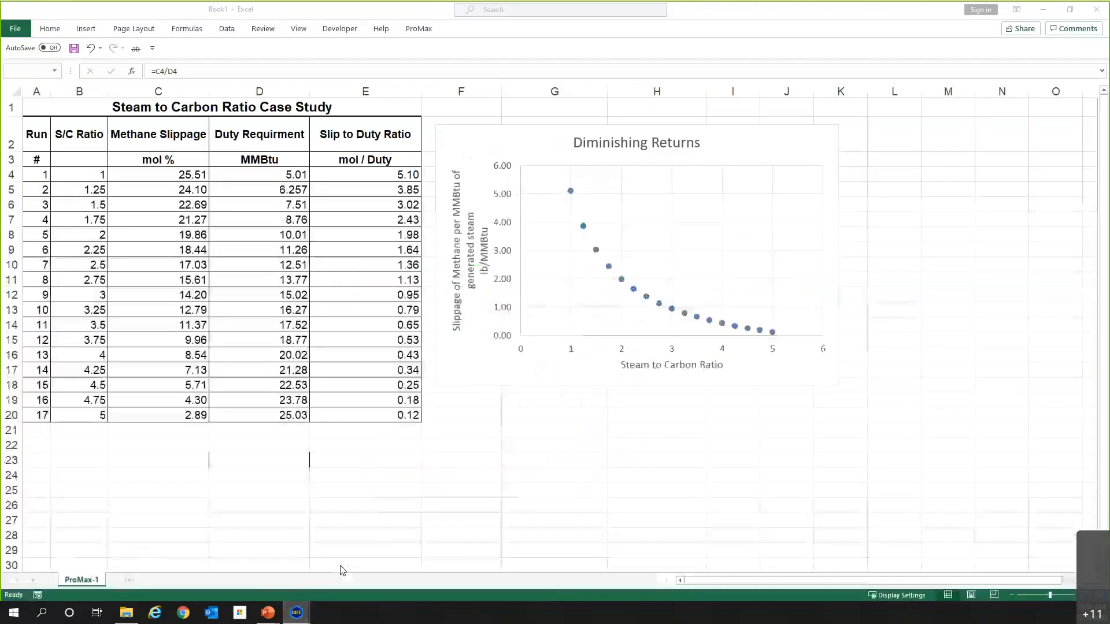
left_click(472, 519)
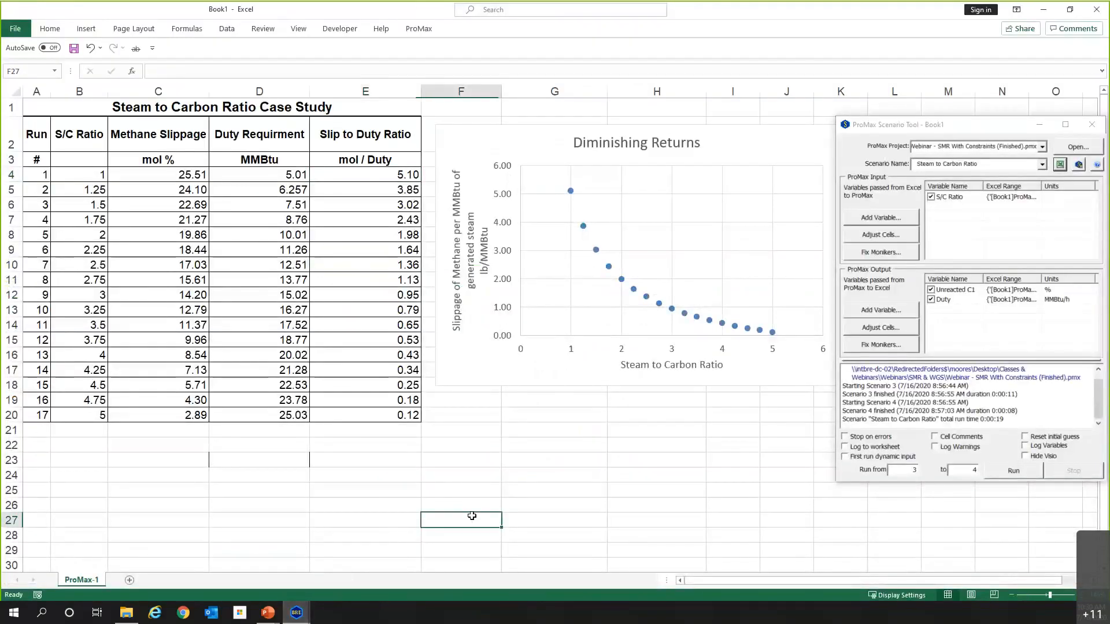
left_click(1045, 124)
left_click(941, 293)
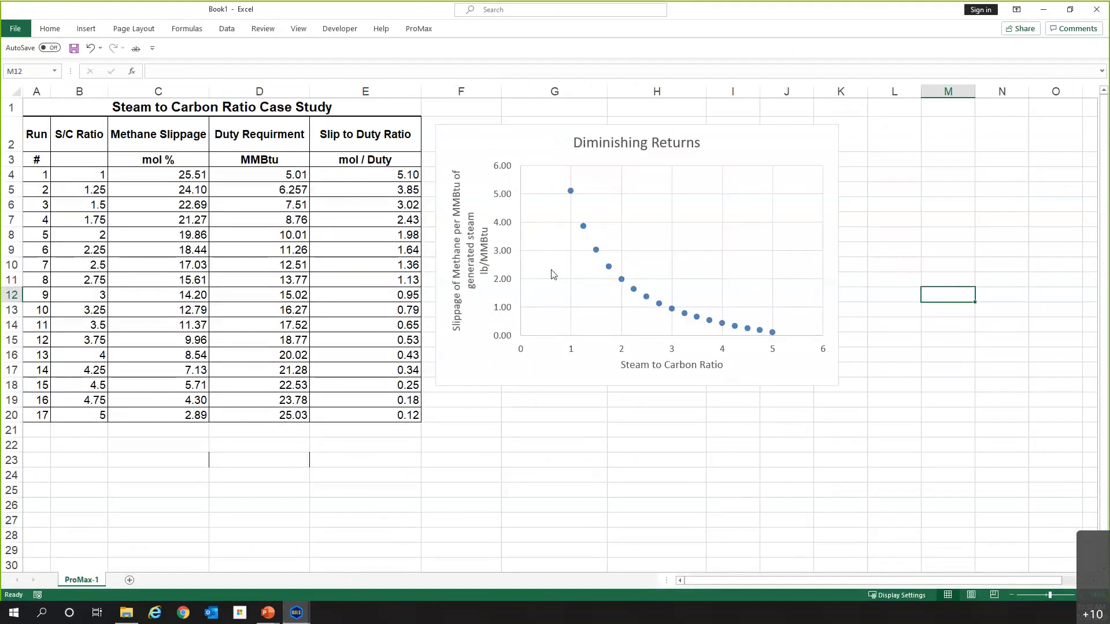
- Examine how methane slippage and duty requirement vary across the S/C ratio runs in the case study table
left_click(82, 176)
left_click_drag(82, 176, 102, 418)
left_click(104, 448)
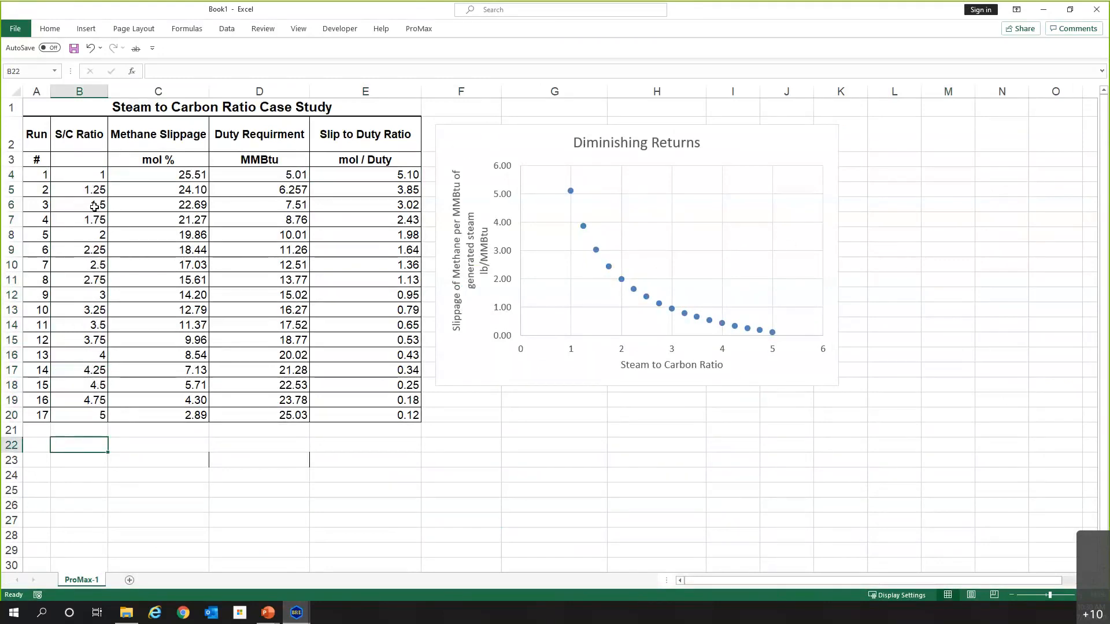
left_click(151, 176)
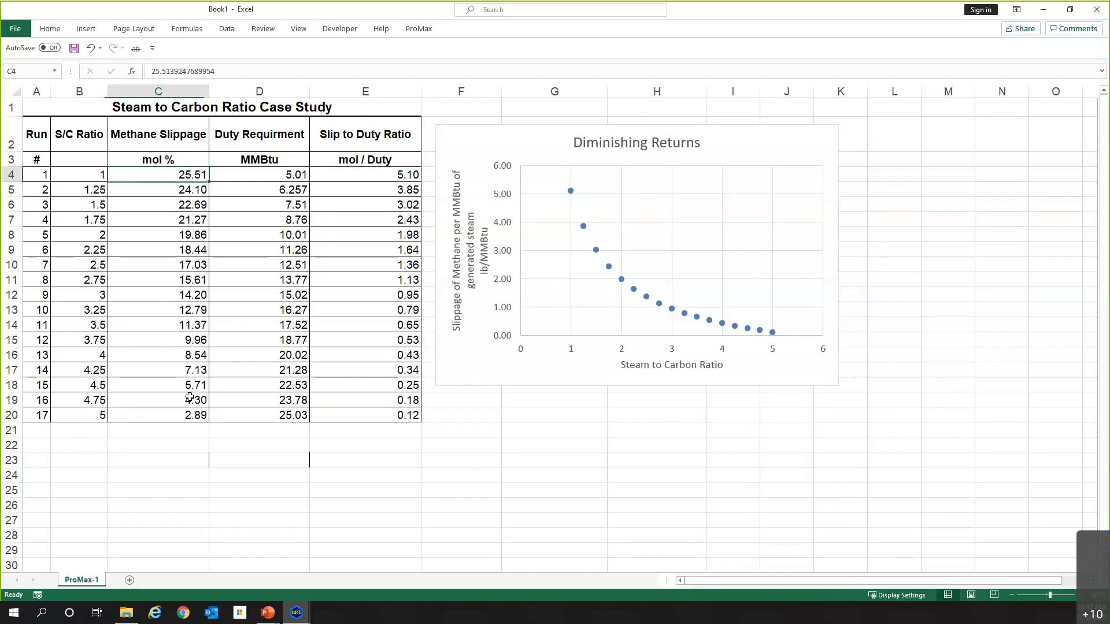
left_click(243, 398)
left_click_drag(276, 175, 271, 420)
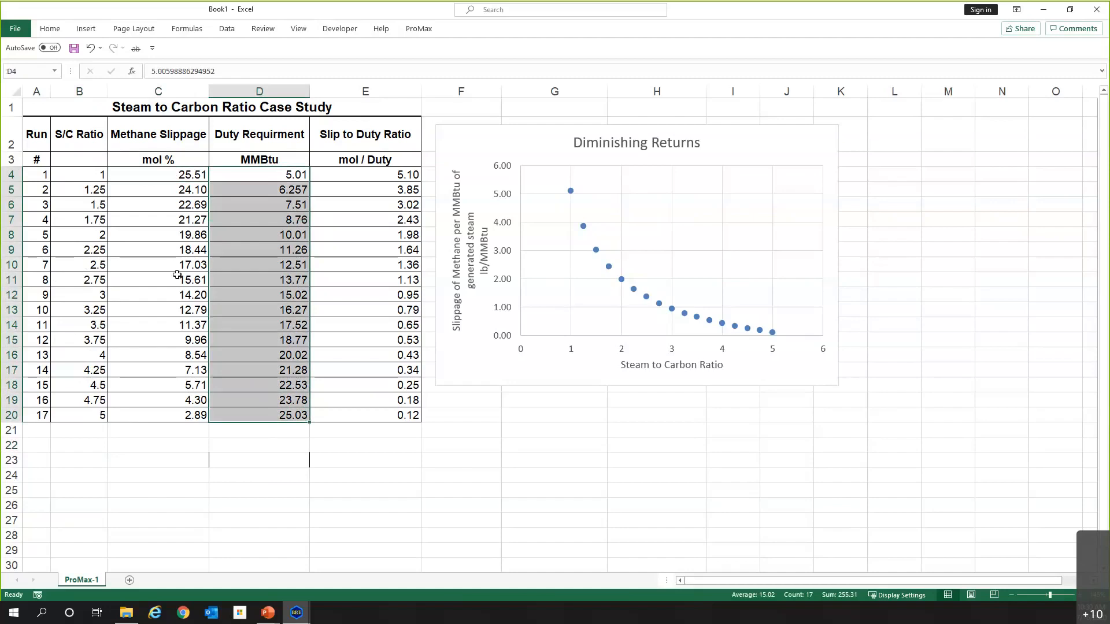
left_click(294, 174)
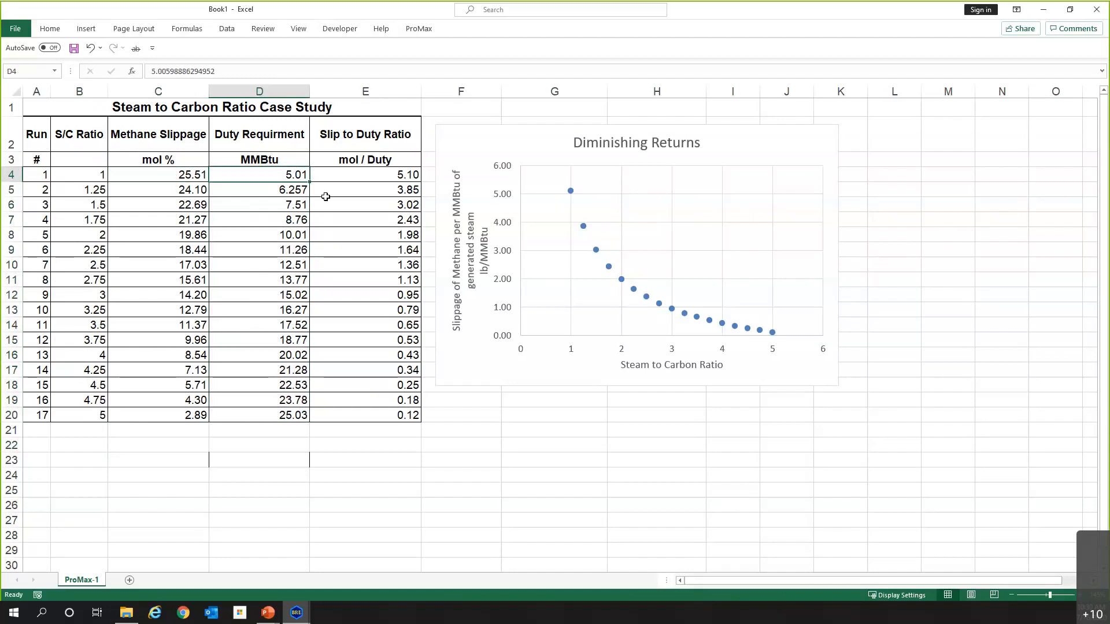
- Inspect the duty and slip-to-duty ratio at an S/C ratio of 4, and relate them to the Diminishing Returns chart
left_click(80, 355)
left_click(298, 356)
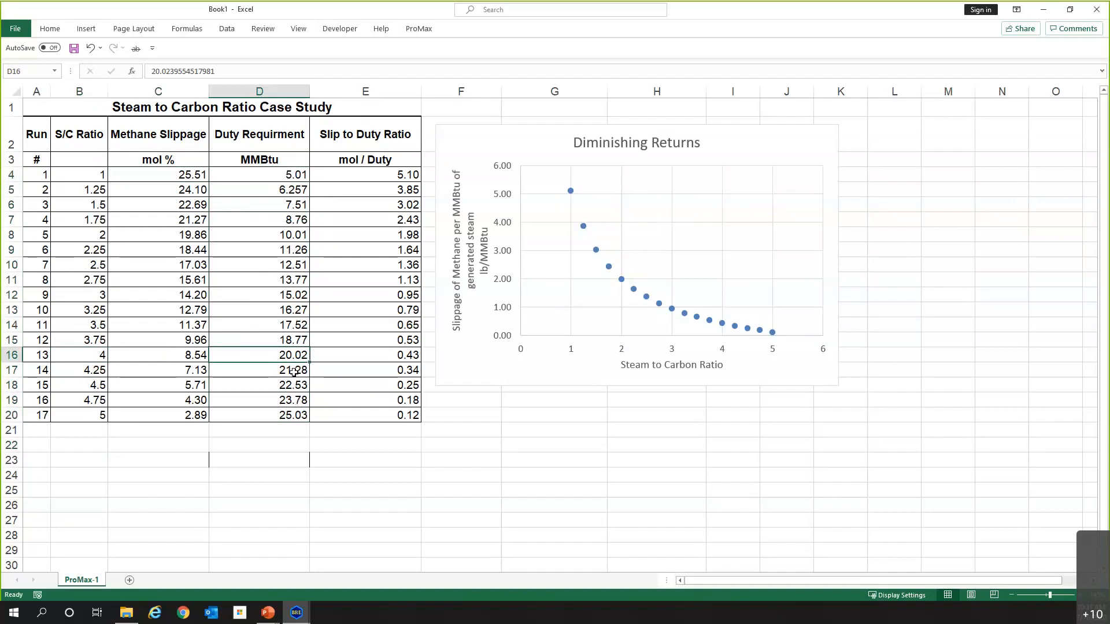
left_click(380, 351)
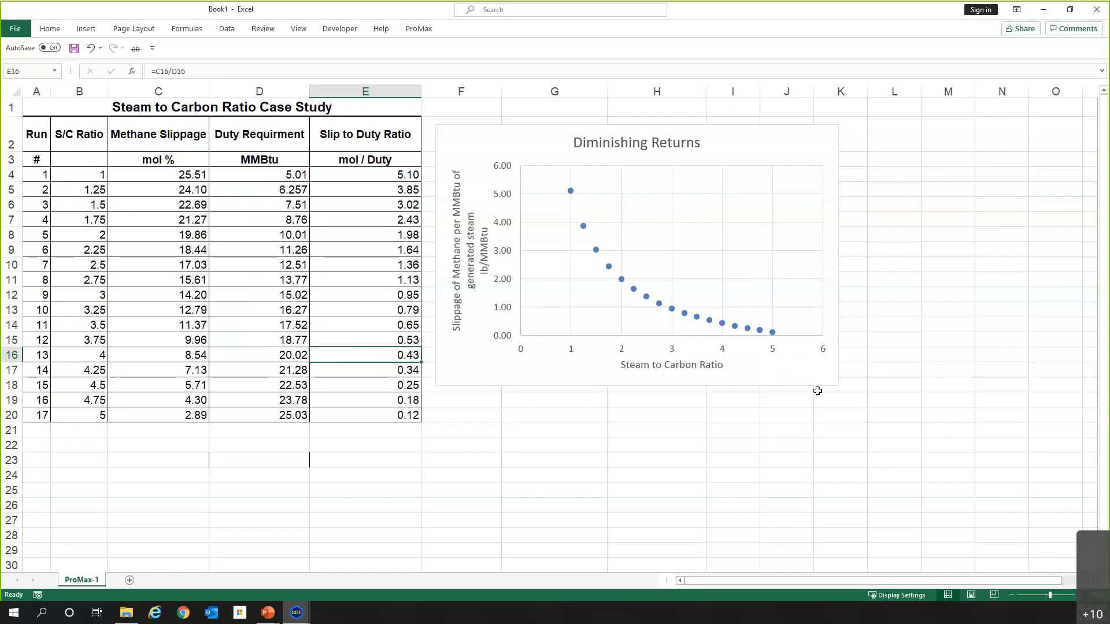
left_click(787, 347)
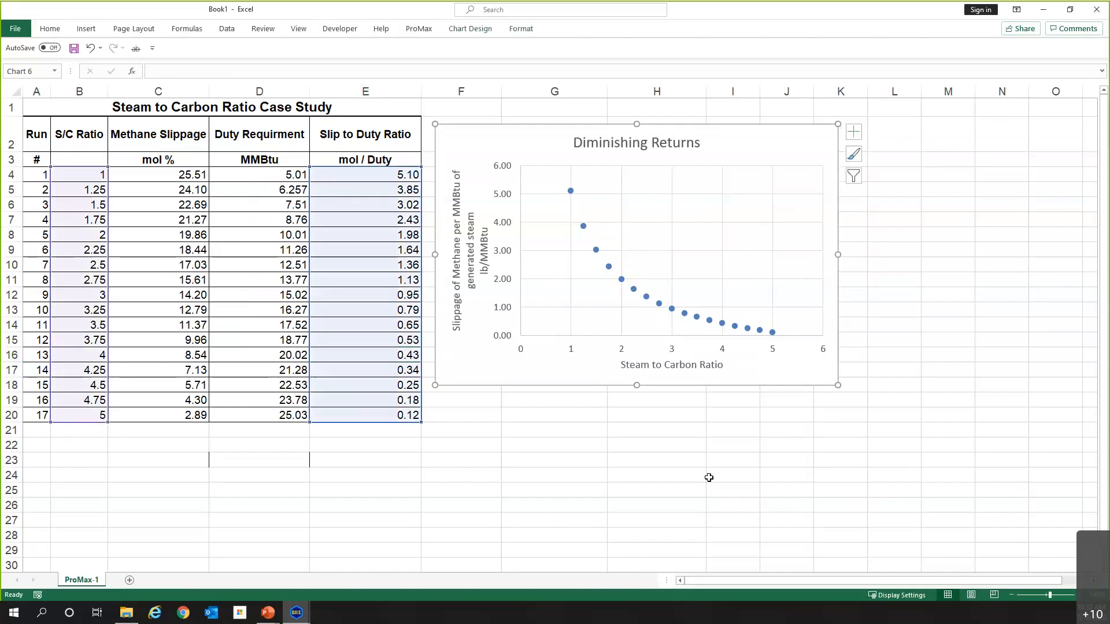
- Switch to the ProMax flowsheet and inspect the Inlet stream's temperature, pressure and flow properties in the Project Viewer
left_click(297, 613)
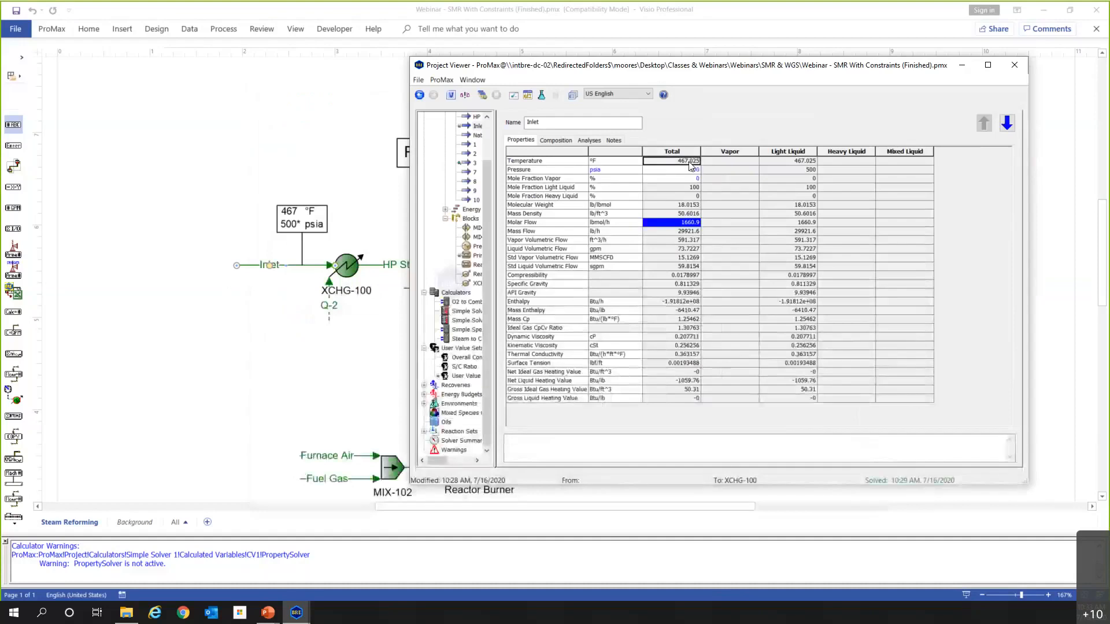
left_click(688, 162)
key("Down")
key("Down")
left_click(1015, 65)
double_click(275, 264)
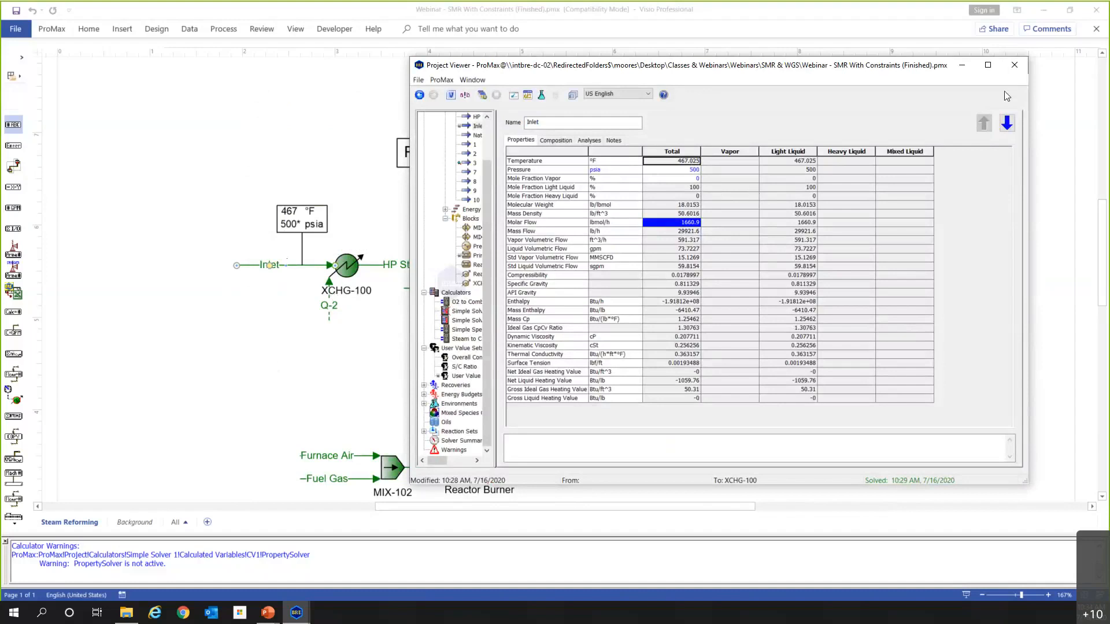
left_click(1024, 67)
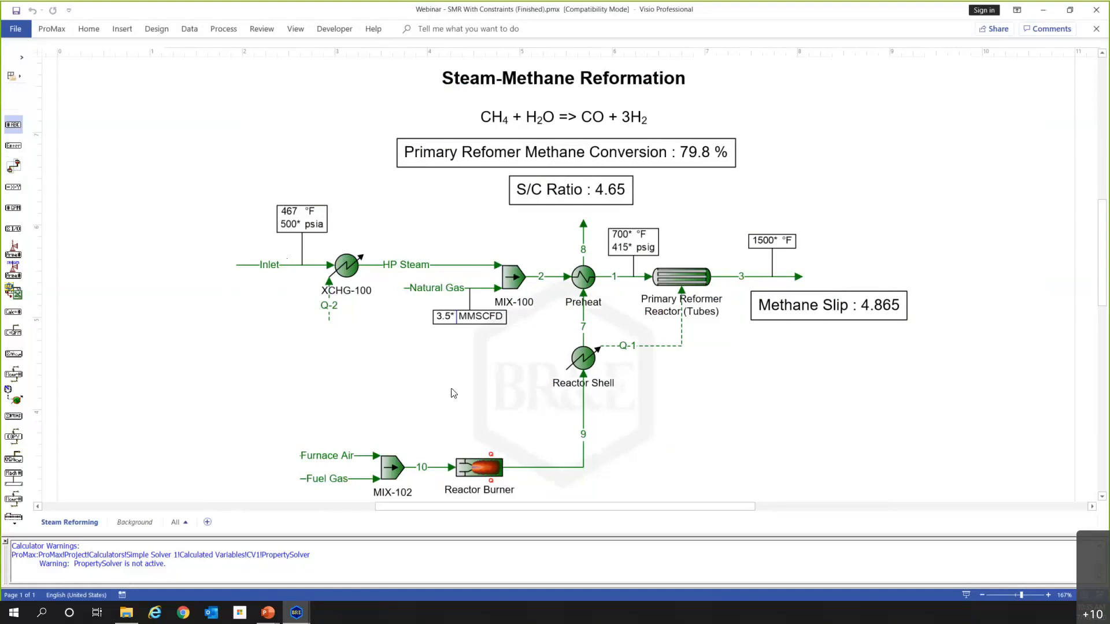
- Switch to the Book2 workbook and review the first ratio and methane slip plant data pair on the Constraint sheet
left_click(827, 315)
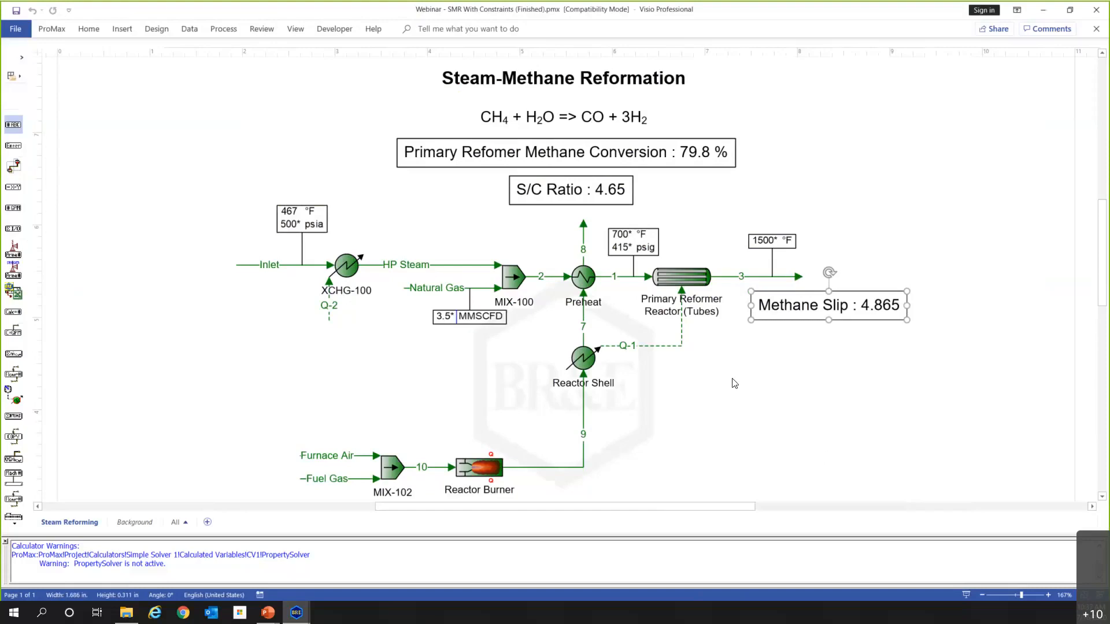
left_click(295, 608)
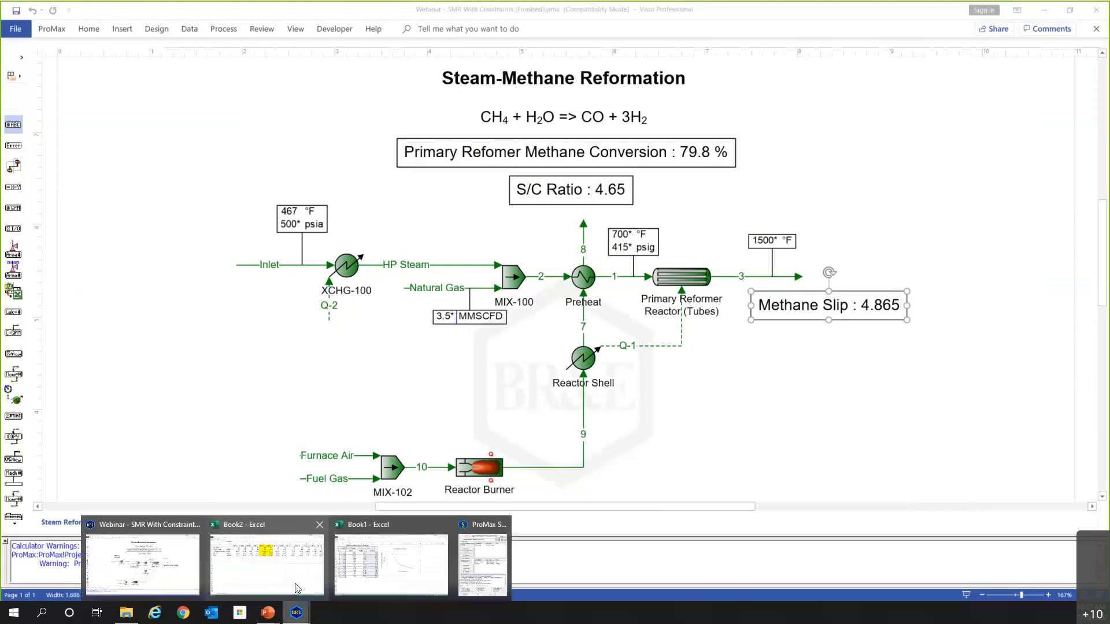
left_click(341, 563)
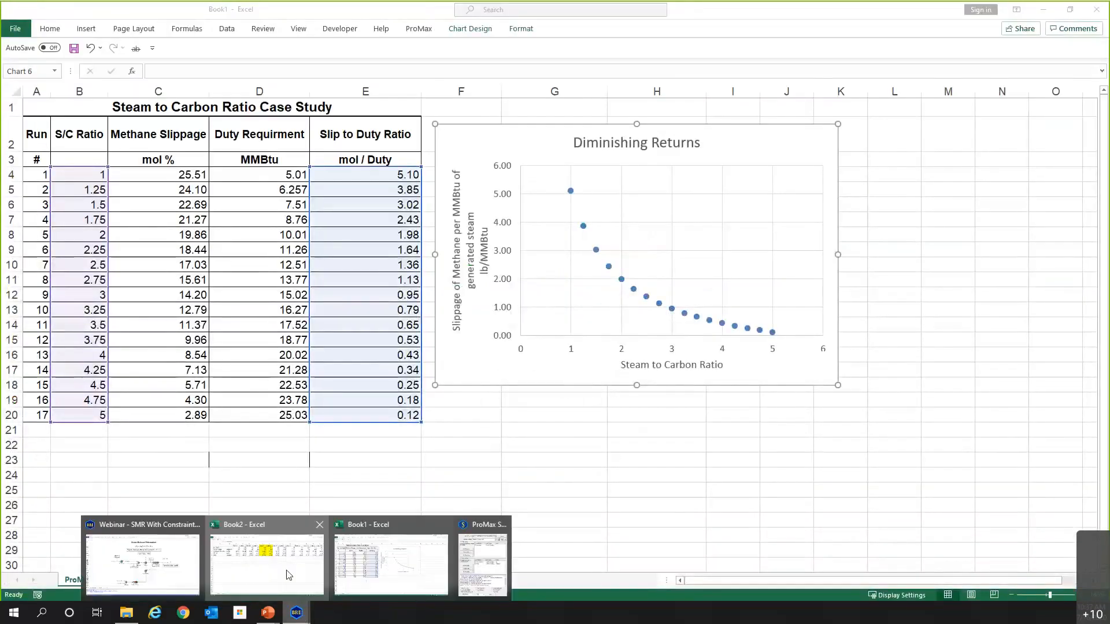
left_click(288, 574)
left_click(83, 580)
left_click(91, 179)
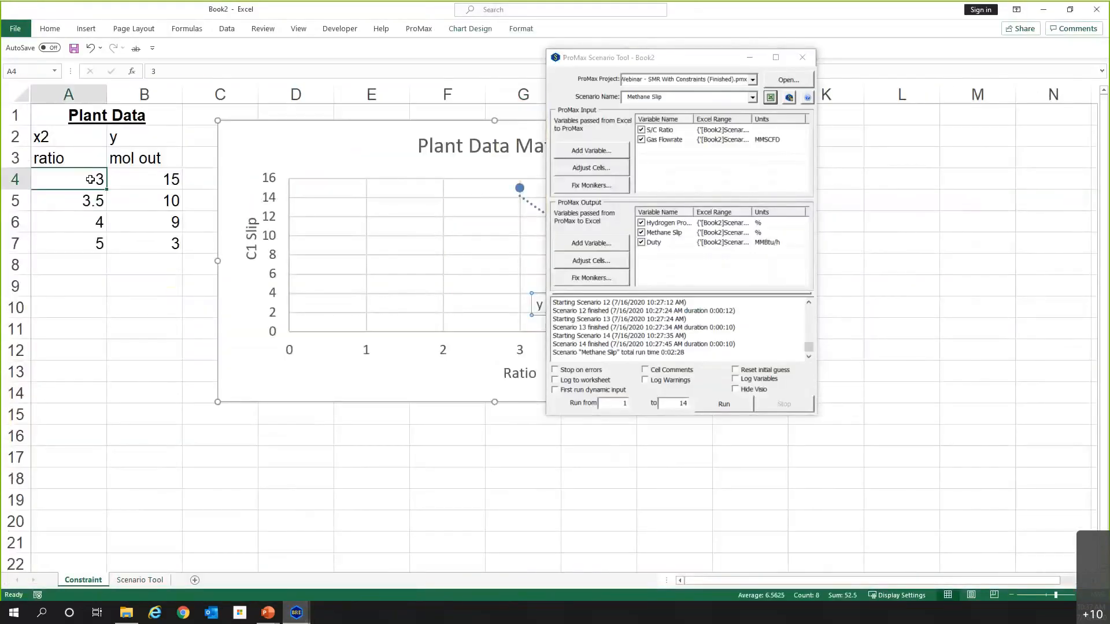
left_click(129, 180)
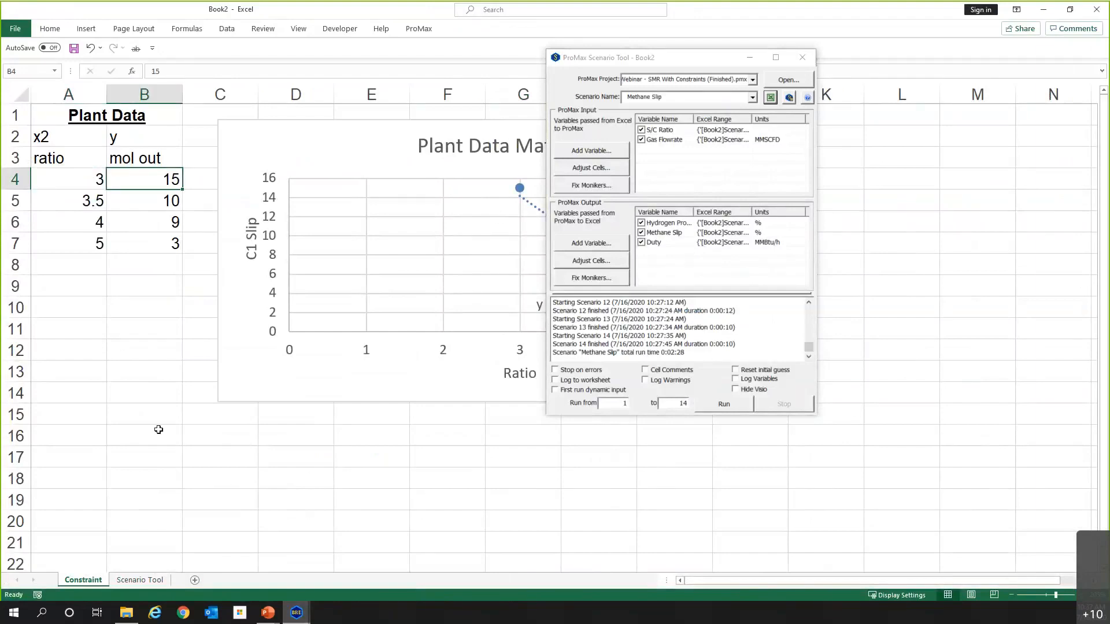
key("Left")
key("Right")
left_click(87, 179)
- Return to the ProMax flowsheet and compare stream 3's overall composition with its Composition Subset 1 analysis results
key("alt+Tab")
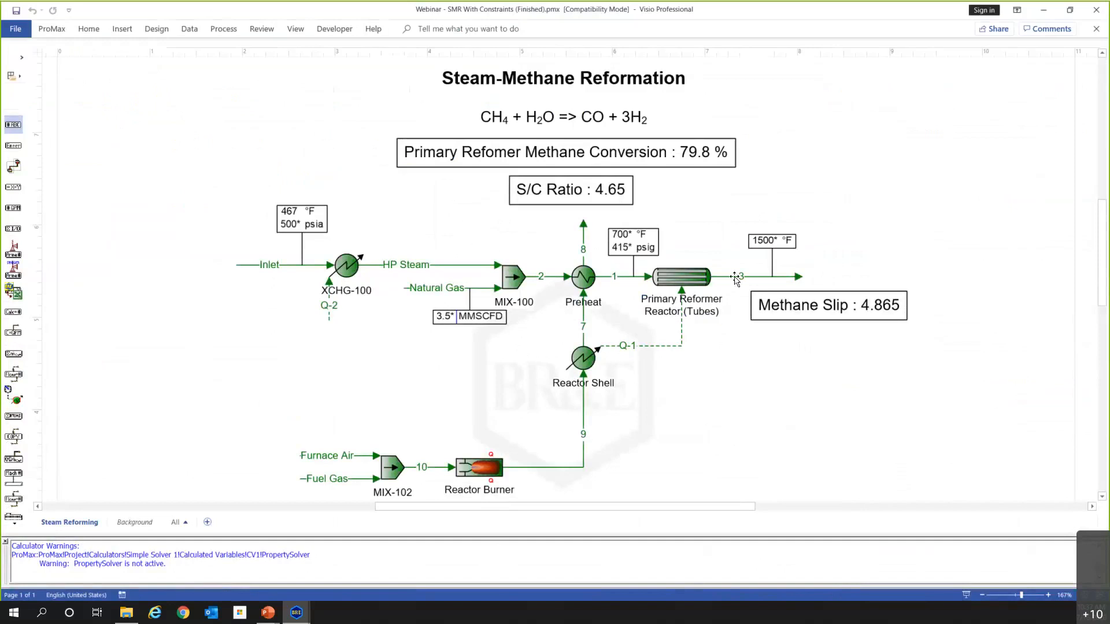
mouse_move(736, 278)
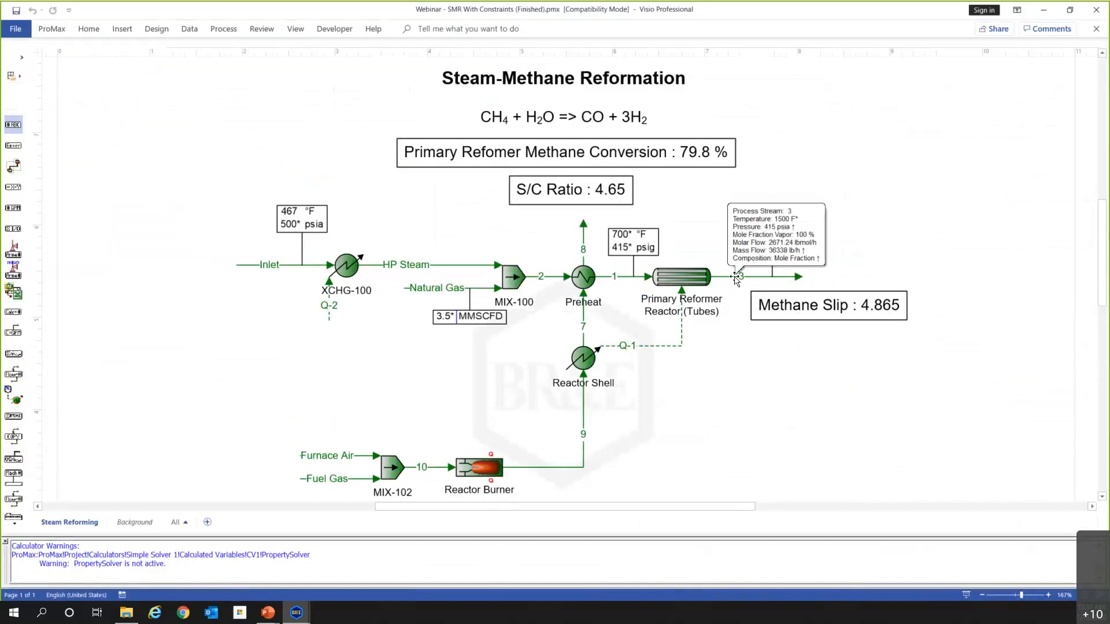
double_click(736, 278)
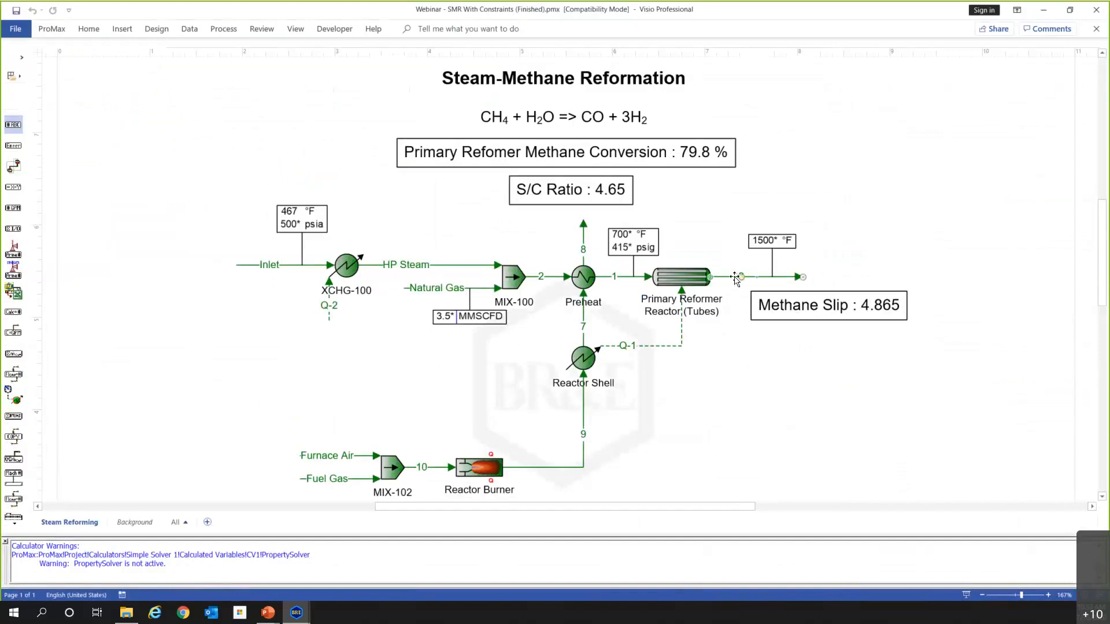
left_click(519, 140)
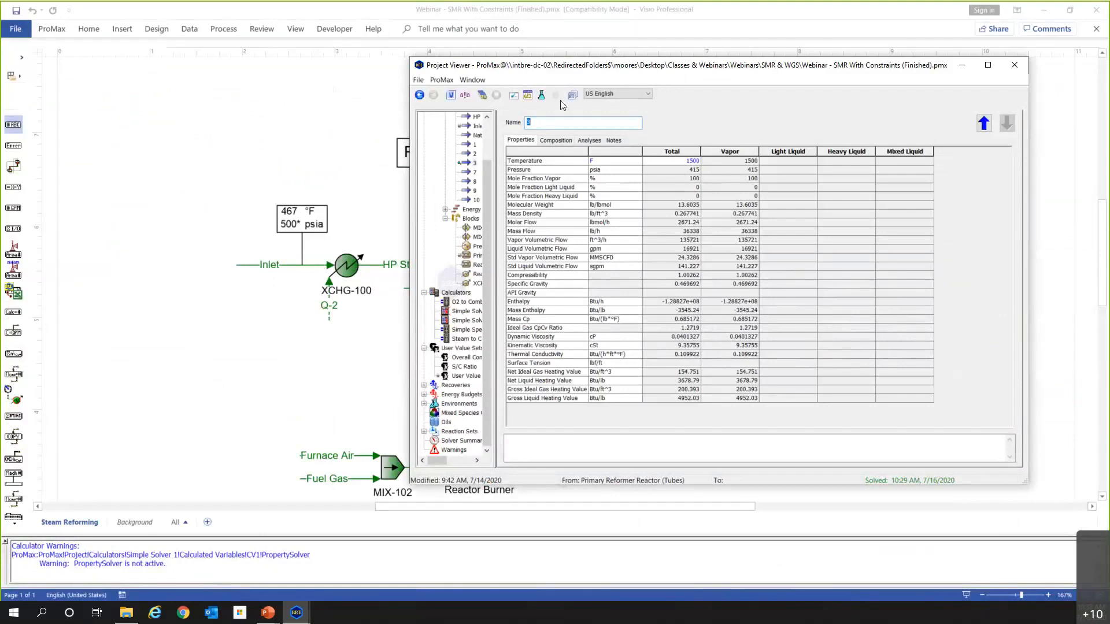
left_click_drag(552, 64, 413, 40)
left_click(411, 118)
left_click(451, 117)
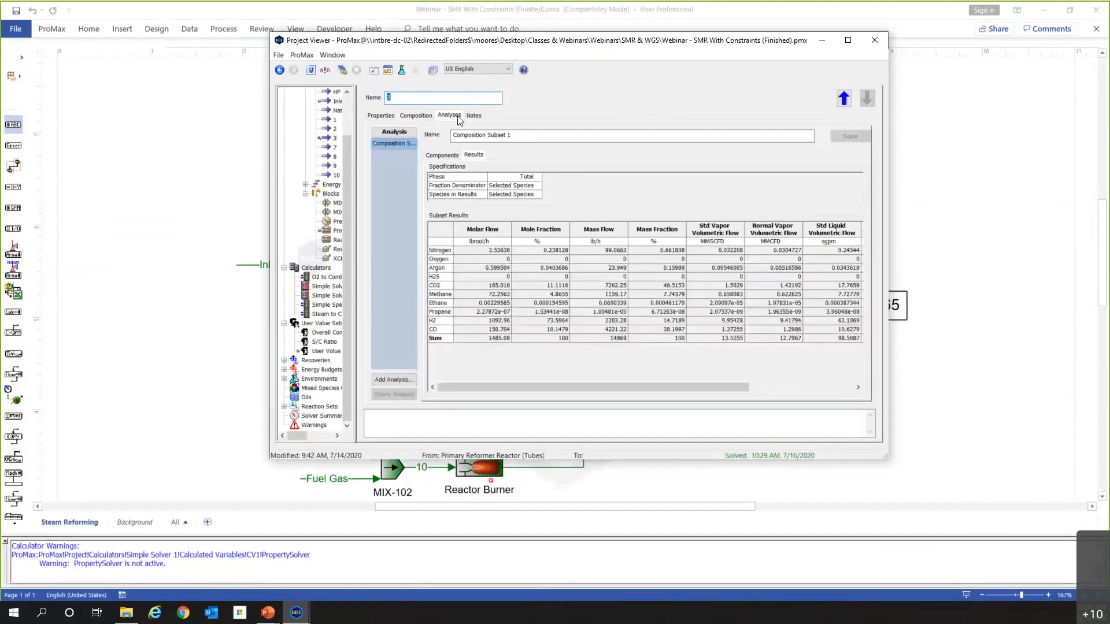
left_click(408, 117)
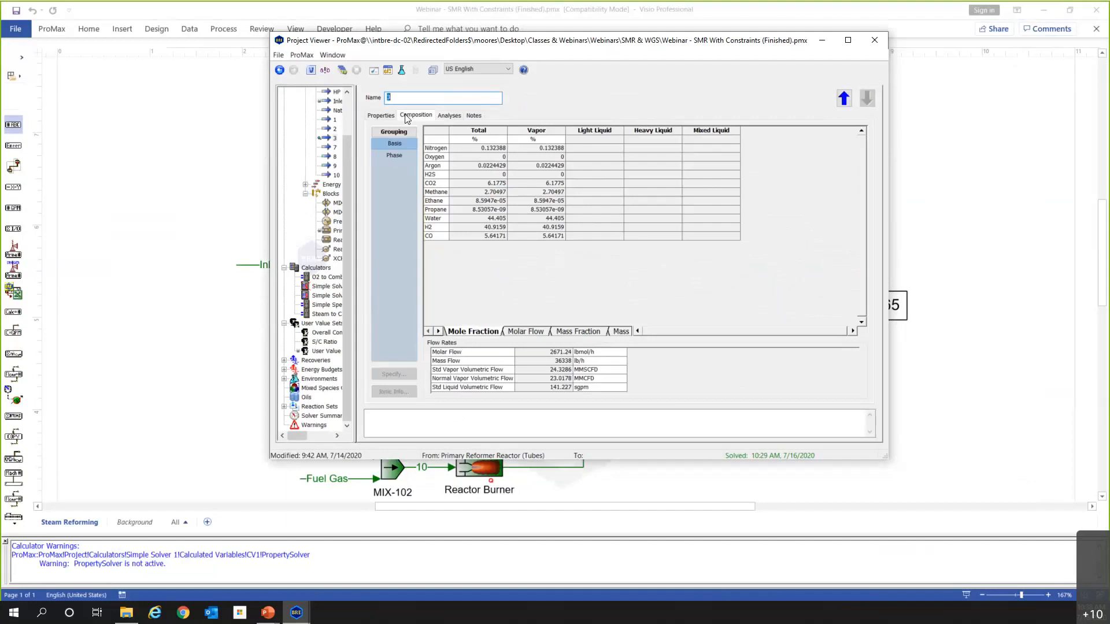
left_click(452, 114)
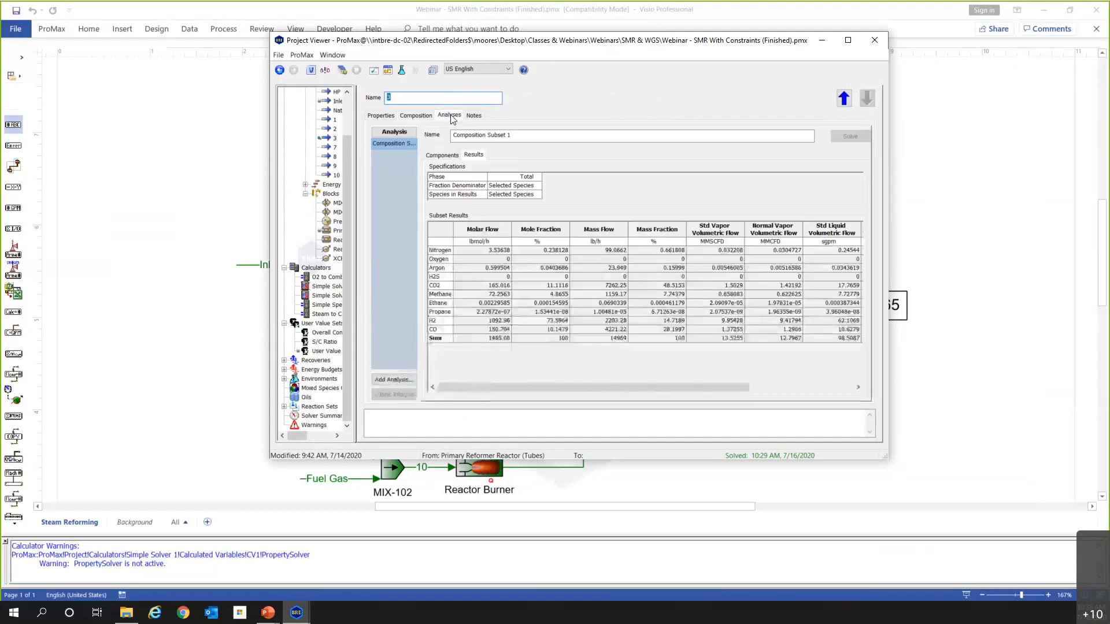
- Look through the analysis types available for stream 3 and check which components Composition Subset 1 includes
left_click(381, 380)
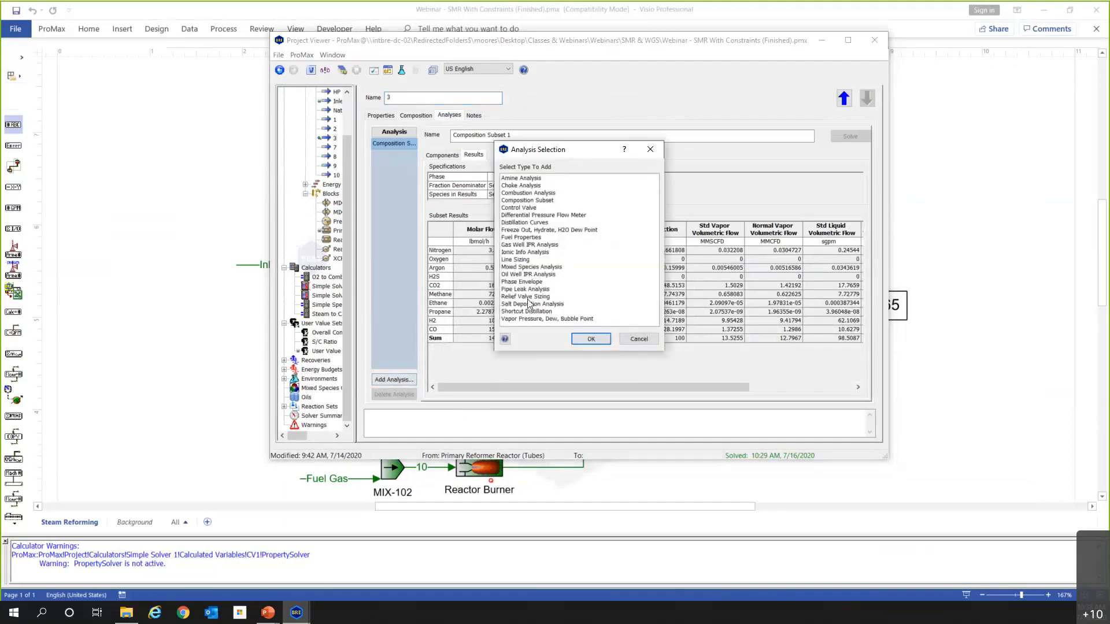
left_click(590, 339)
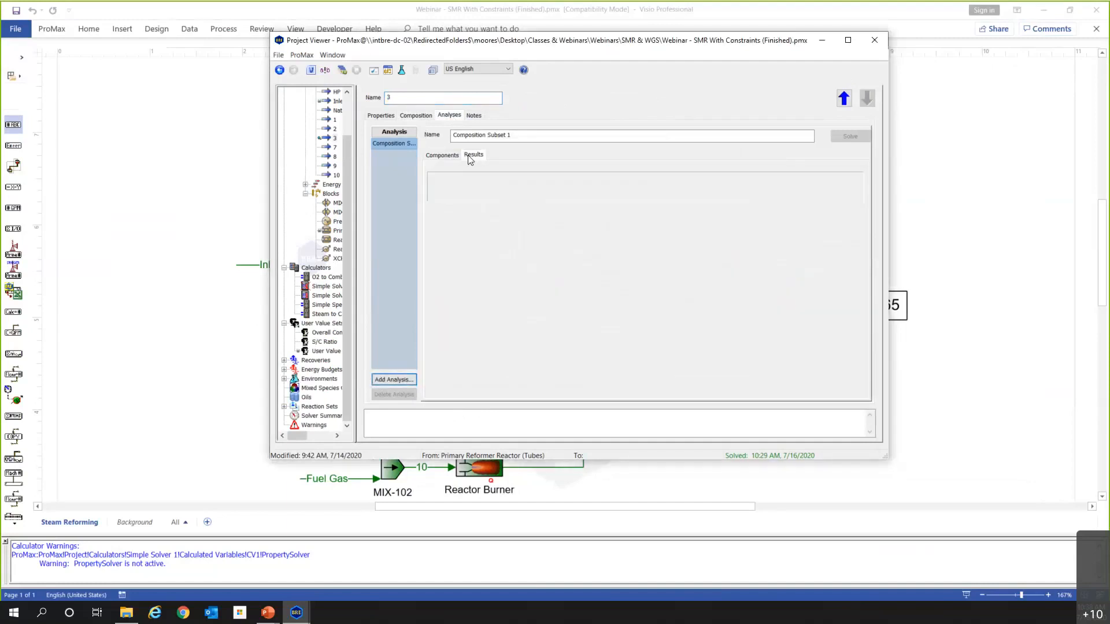
left_click(444, 155)
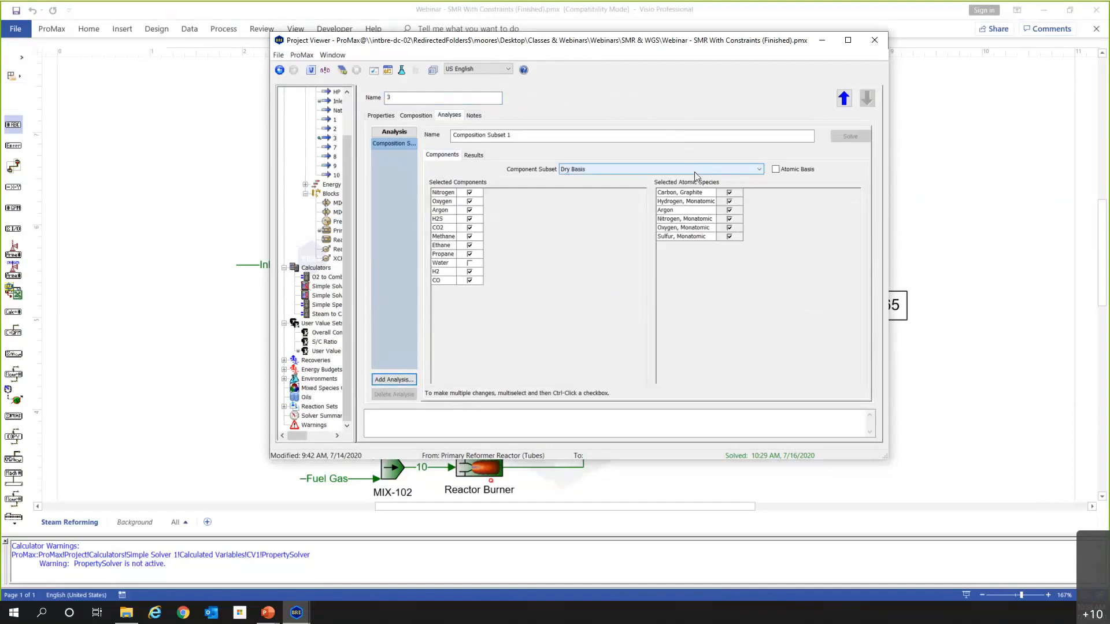